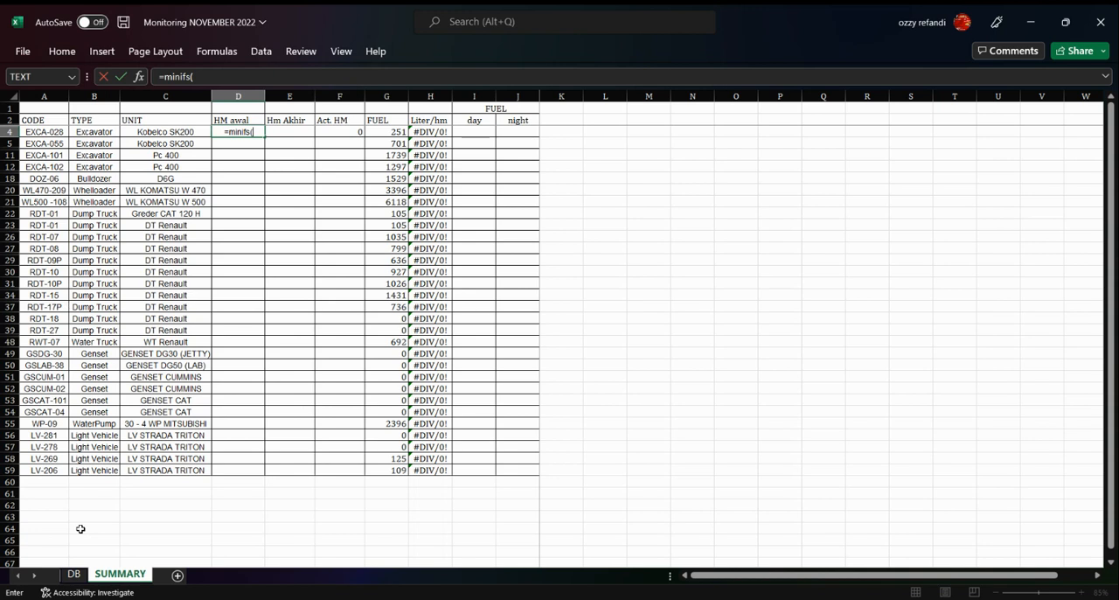
Complete the MINIFS formula in D4 with minimum range DB!G:G, criteria range DB!C:C and criterion SUMMARY!A4
left_click(74, 573)
scroll(309, 290, "up", 4)
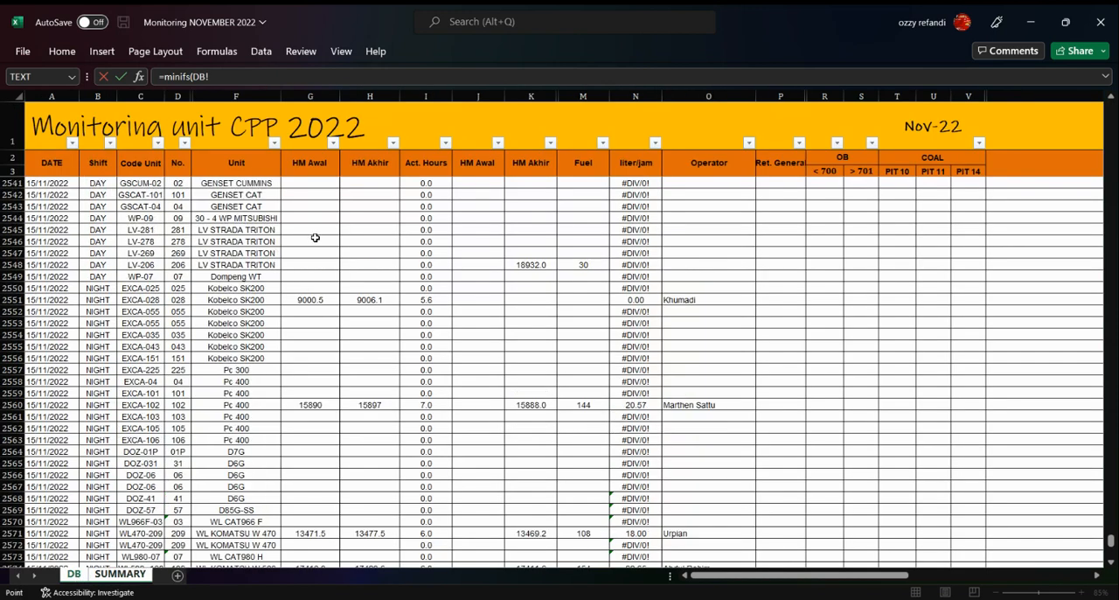
left_click(311, 94)
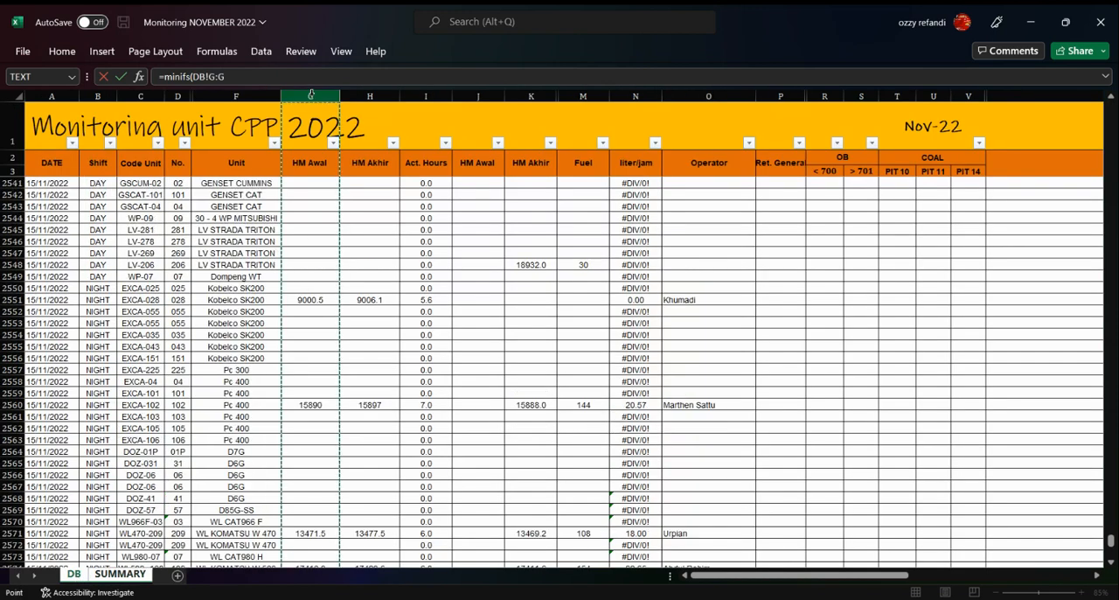
type(",")
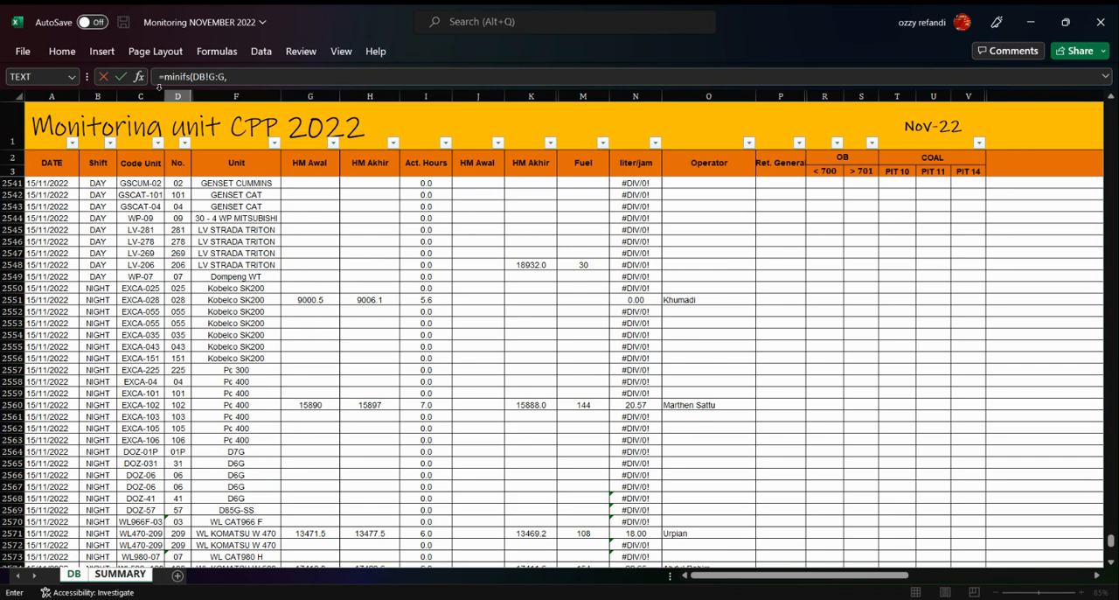
left_click(150, 91)
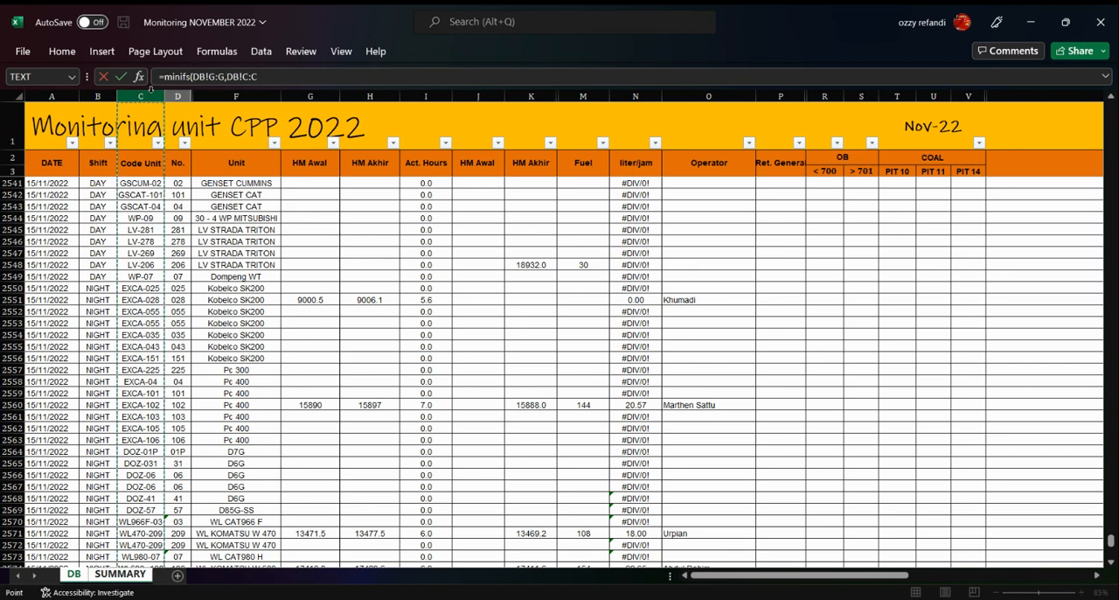
type(",")
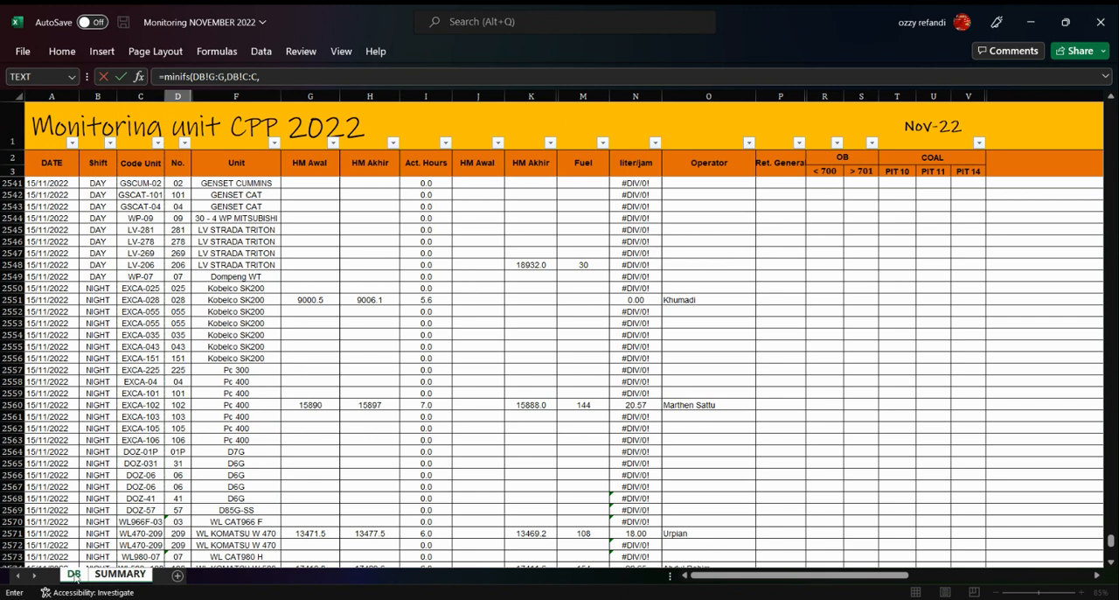
left_click(103, 576)
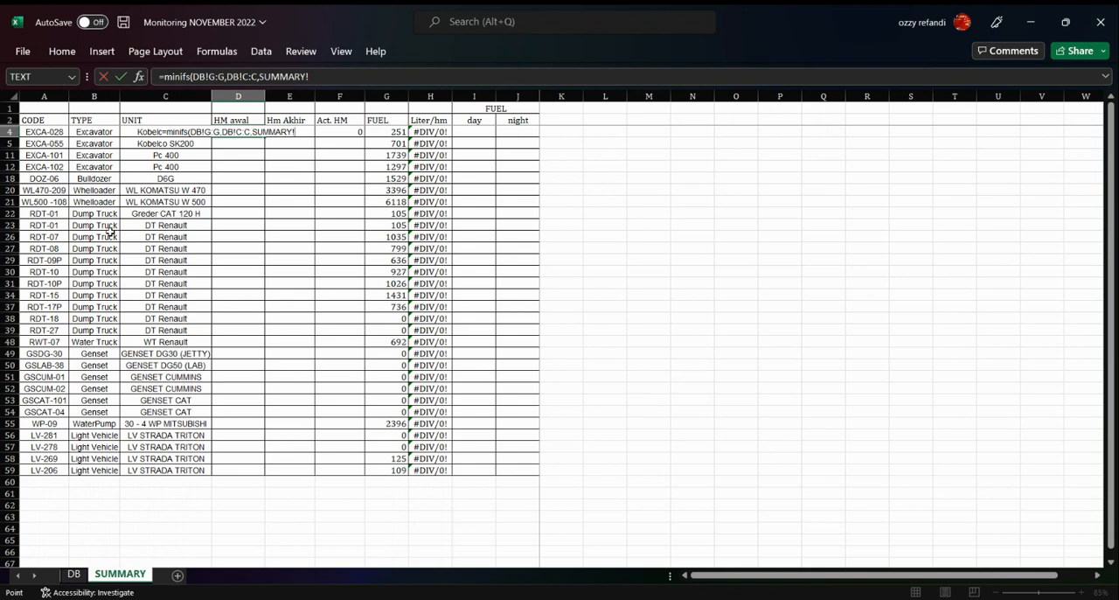
left_click(55, 132)
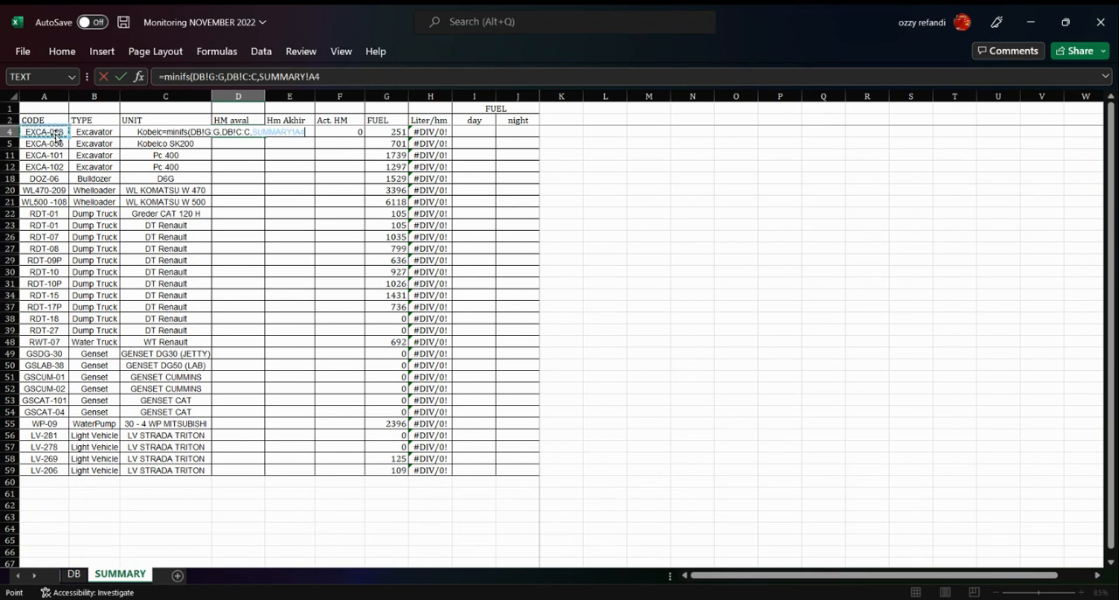
key("Return")
key("Up")
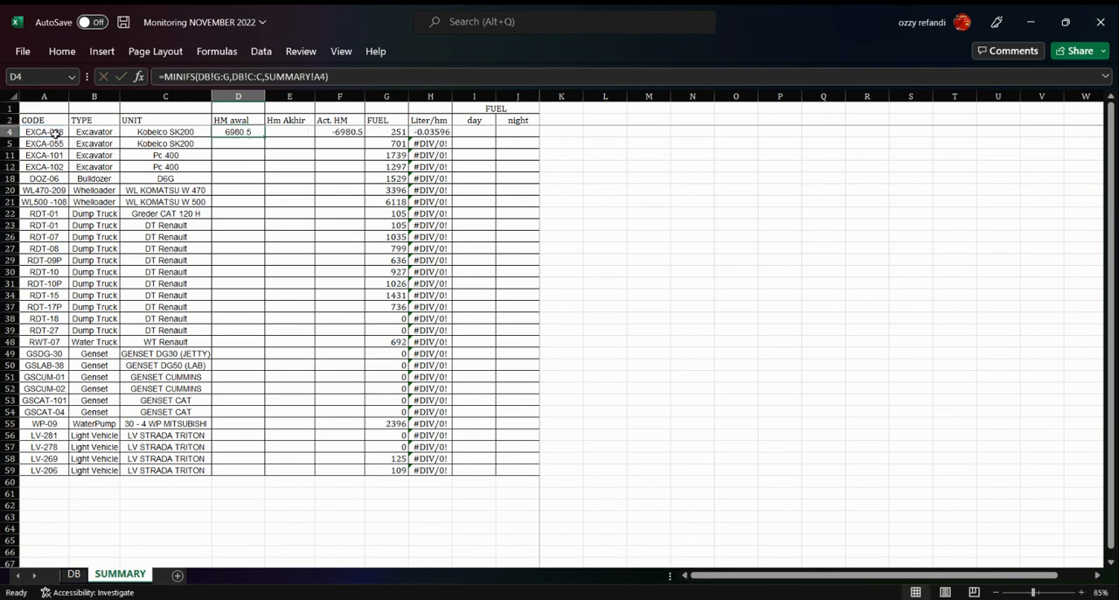
Enter a MAXIFS formula in E4 with maximum range DB!H:H, criteria range DB!C:C and criterion SUMMARY!A4
key("Right")
type("=ma")
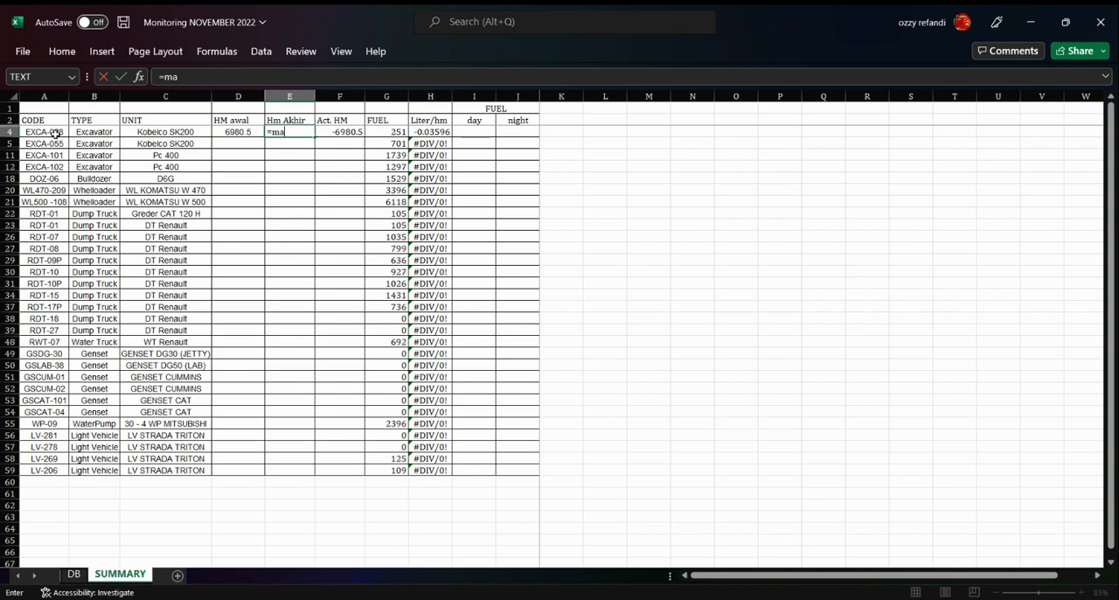
type("xifs(")
left_click(74, 575)
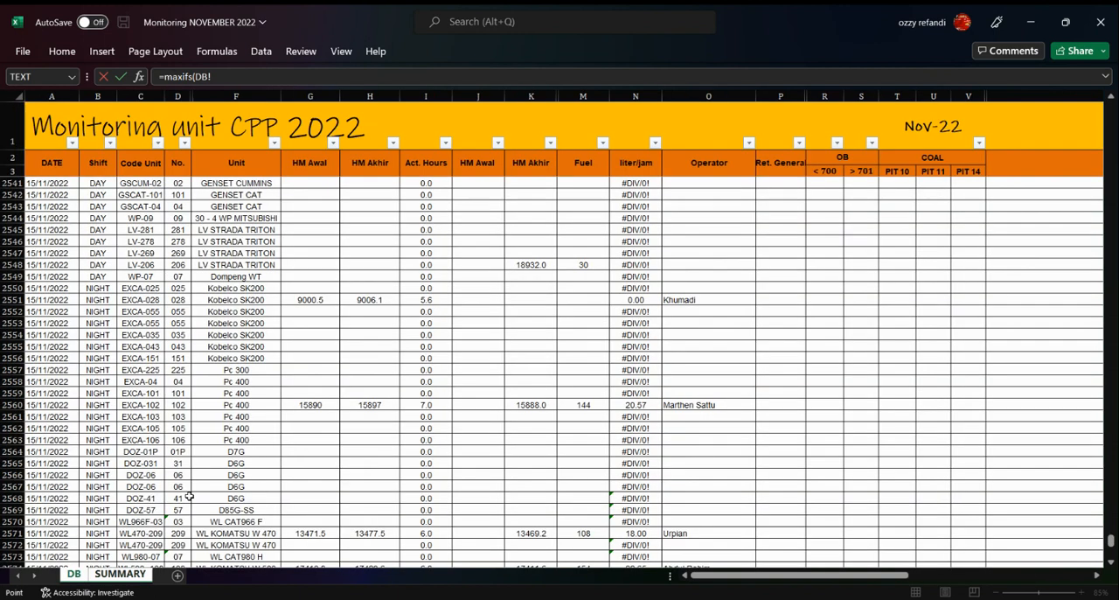
left_click(383, 92)
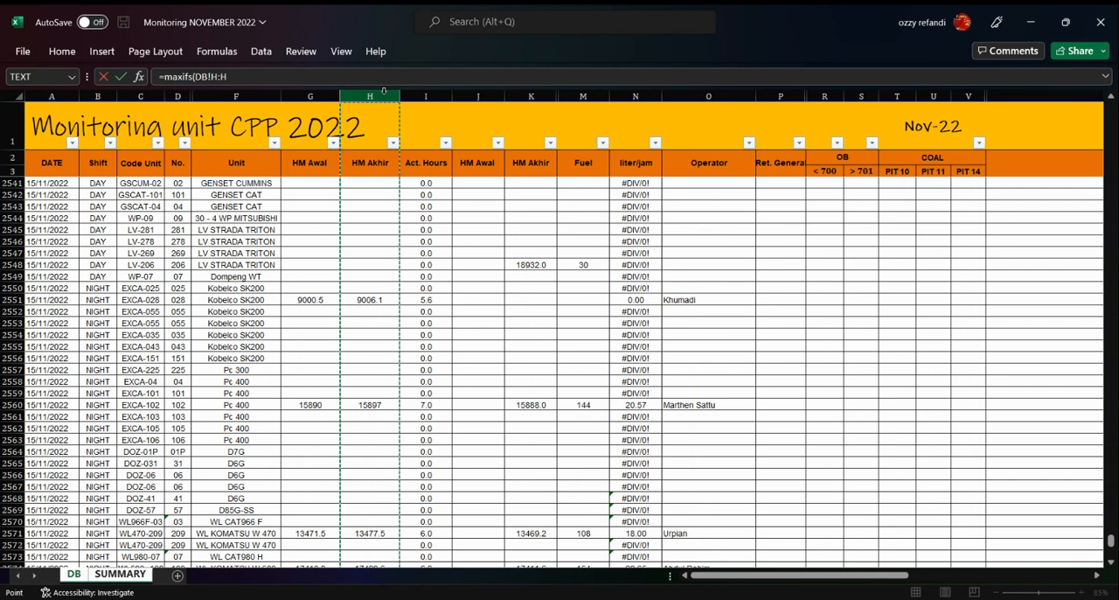
type(",")
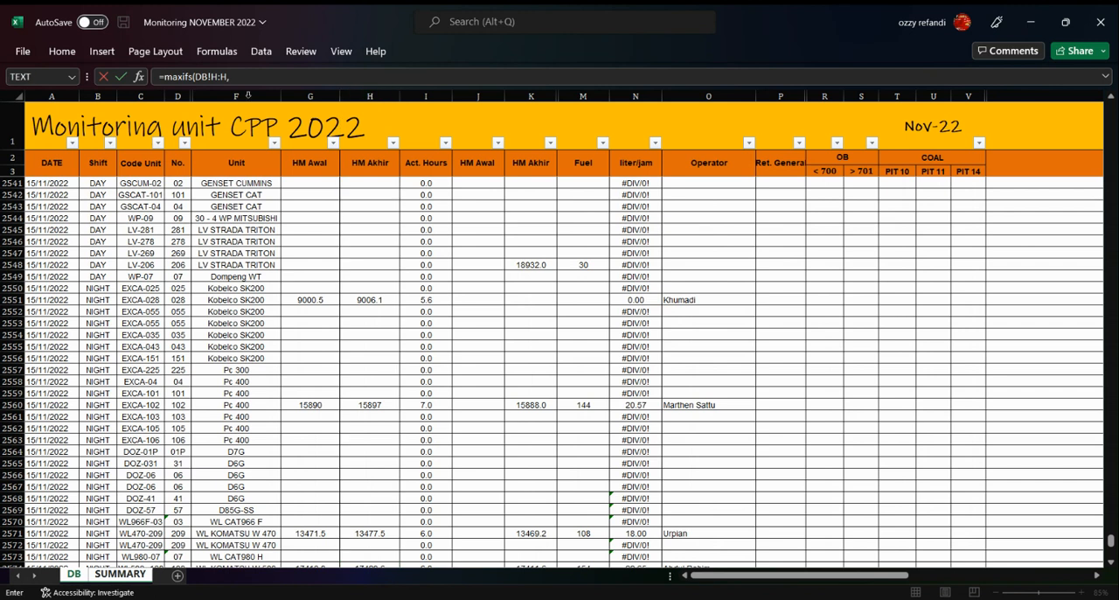
left_click(142, 93)
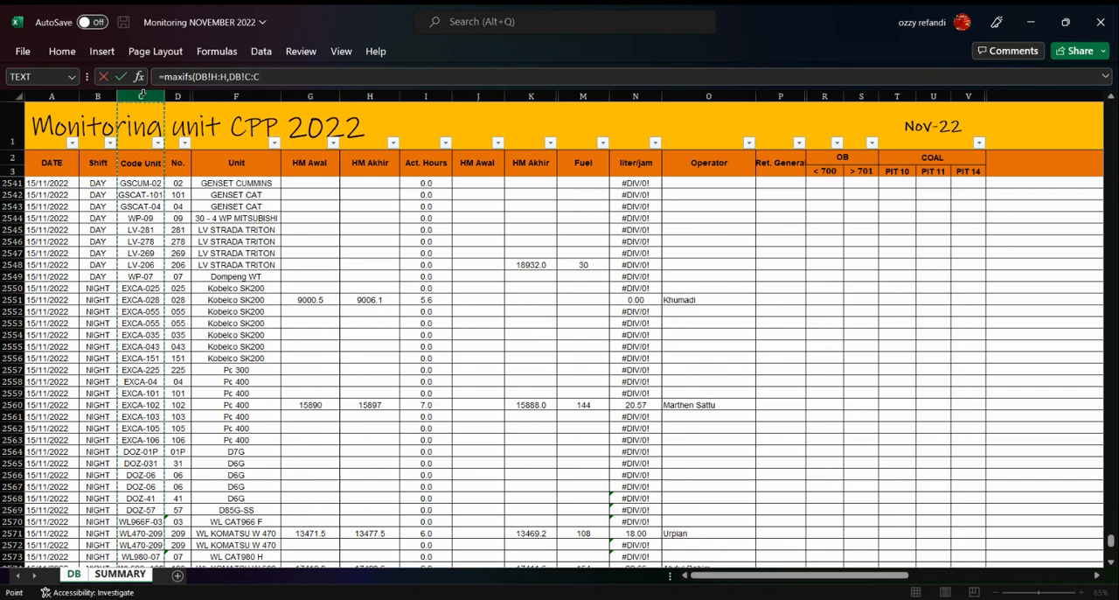
type(",")
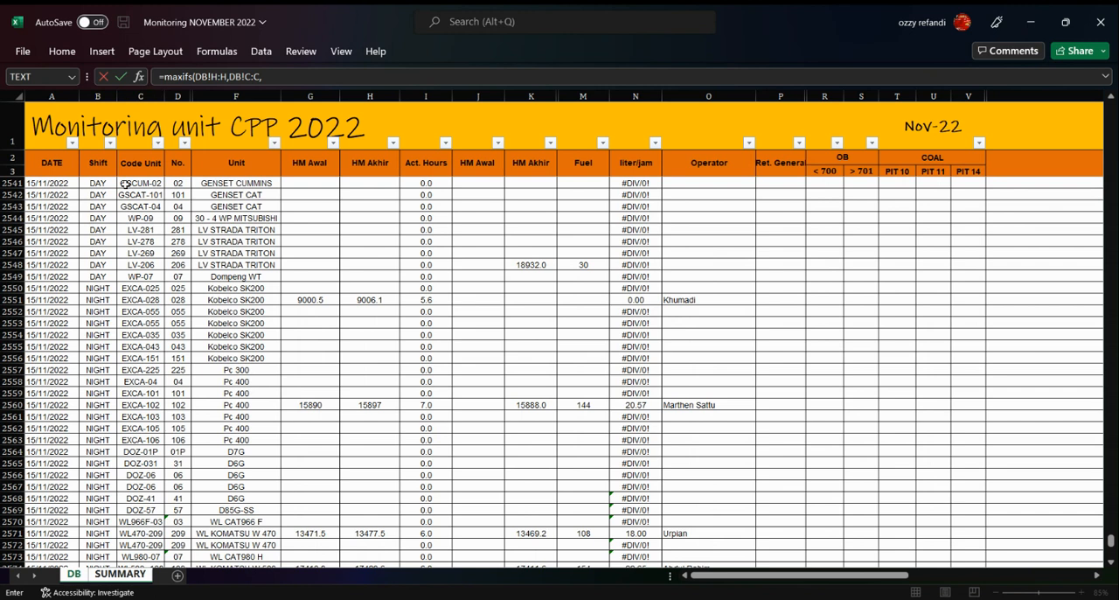
left_click(77, 575)
left_click(127, 576)
left_click(56, 132)
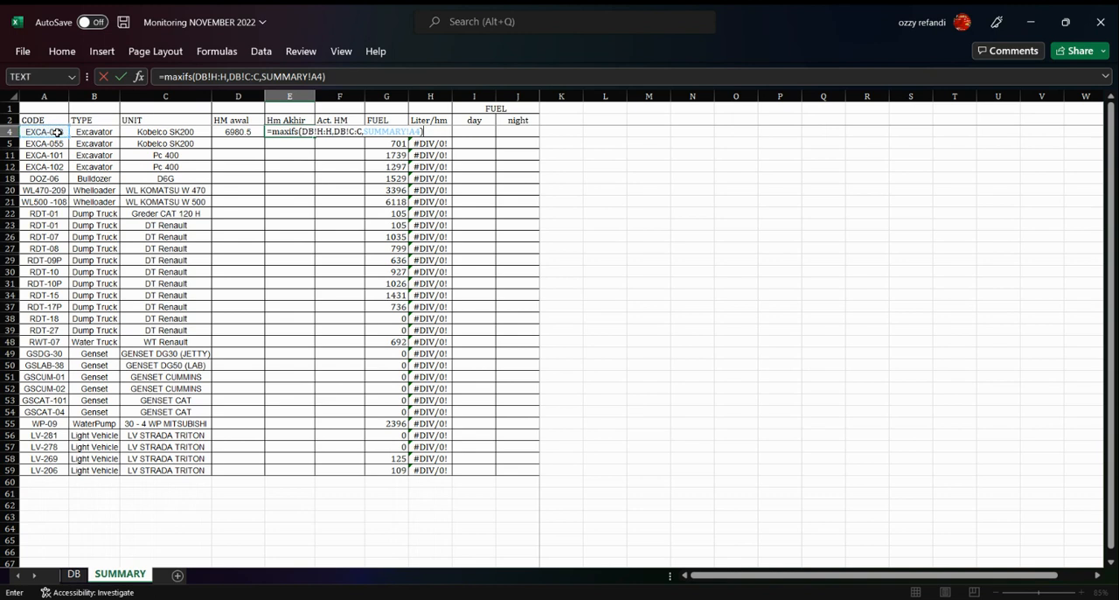
key("Return")
key("Right")
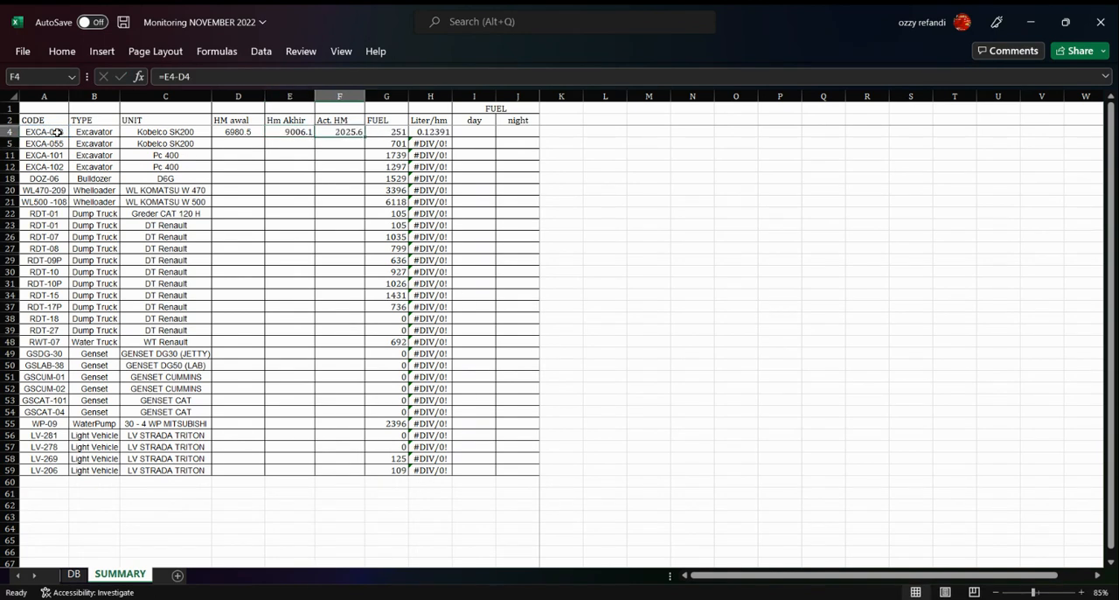
key("Left")
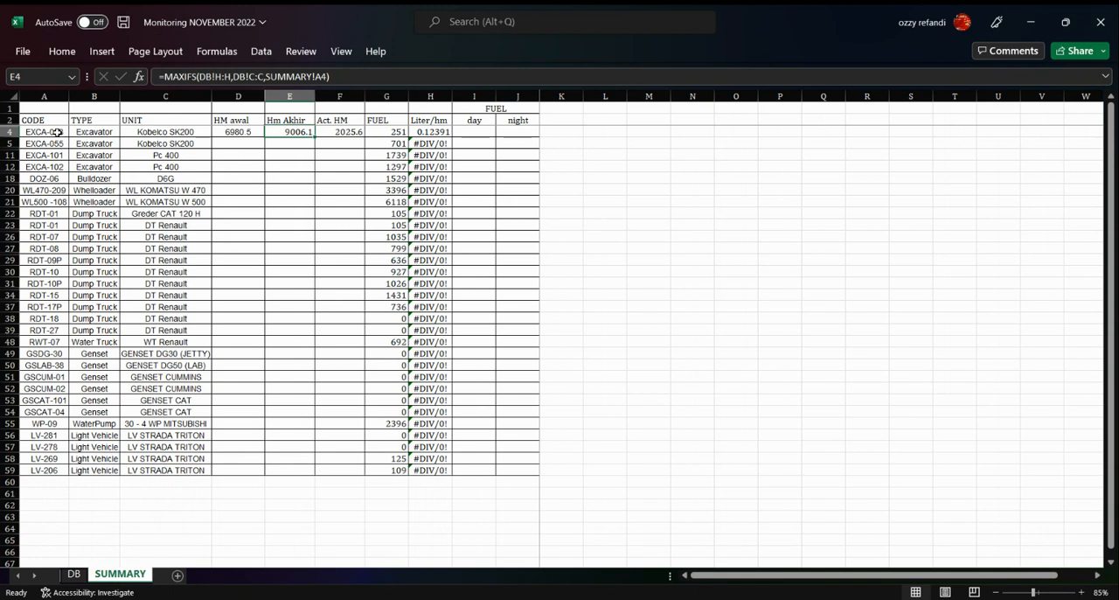
Re-enter the Act. HM formula in F4 as =E4-D4
key("Right")
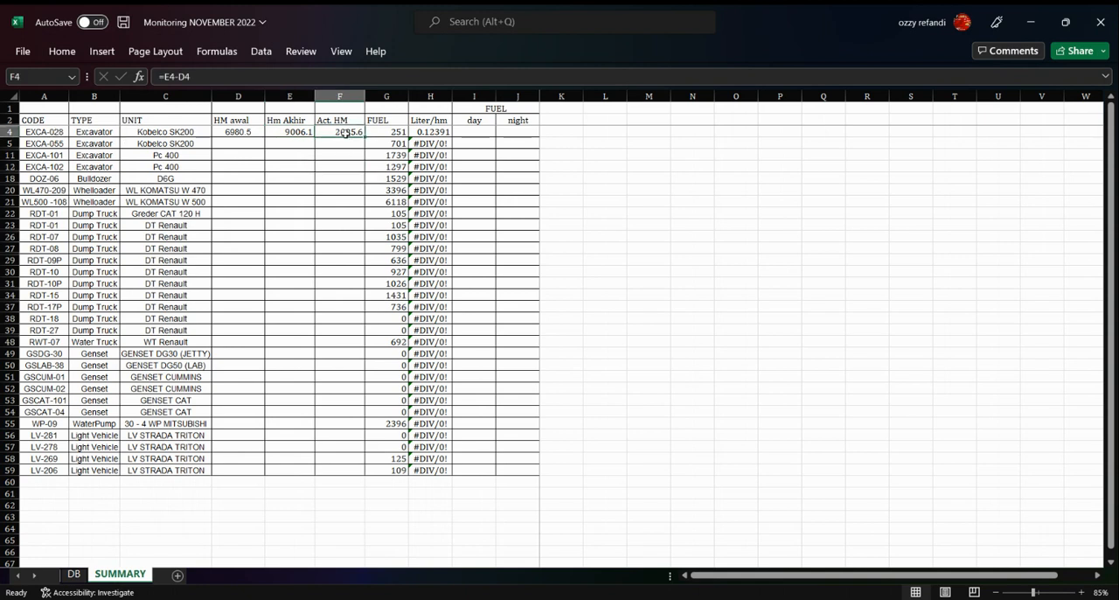
type("=")
key("Left")
type("-")
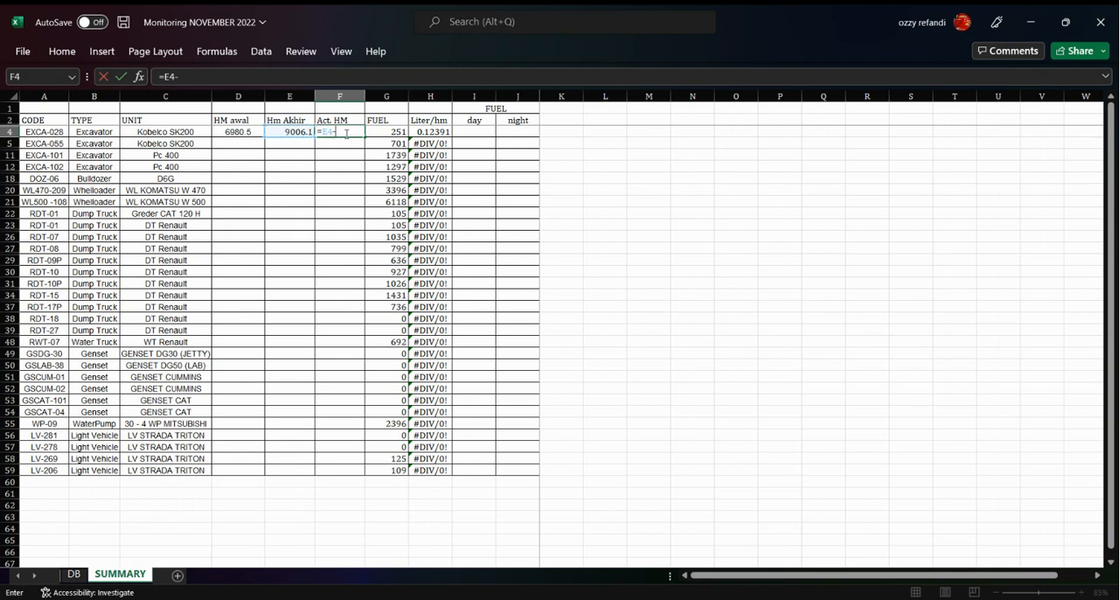
key("Left")
key("Left")
key("Return")
key("Up")
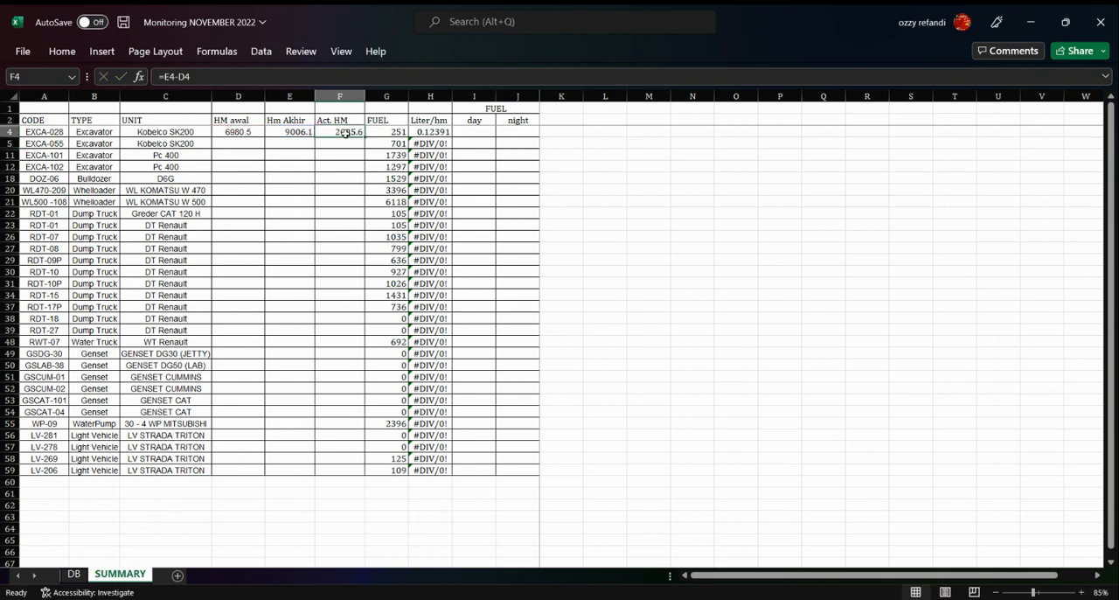
Start a SUMIFS formula in the day fuel cell I4 with the DB sheet's Fuel column M:M as sum range
key("Right")
key("Right")
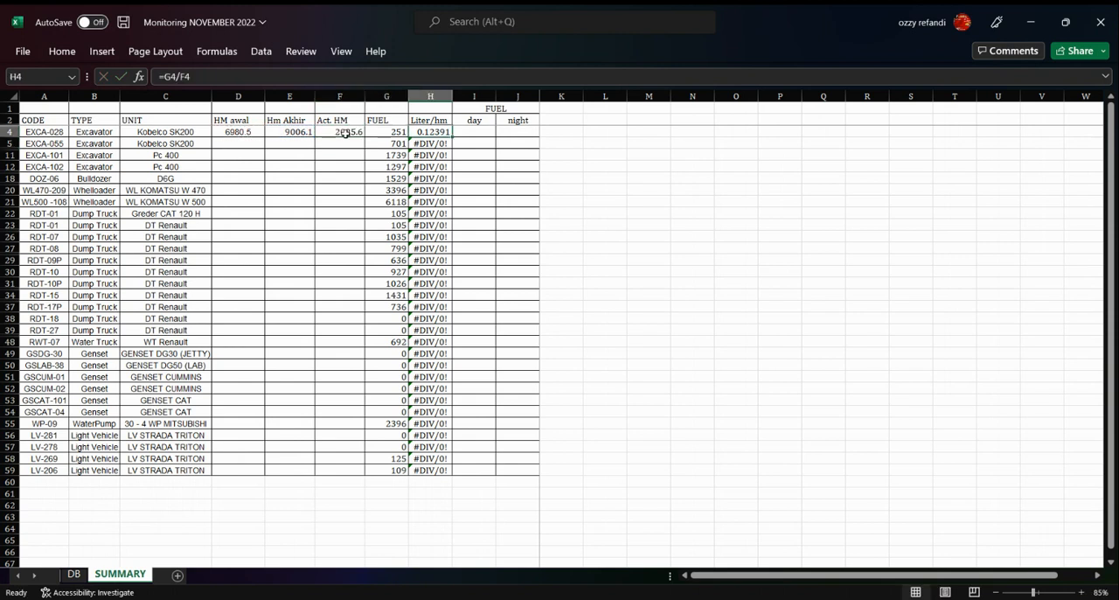
key("Right")
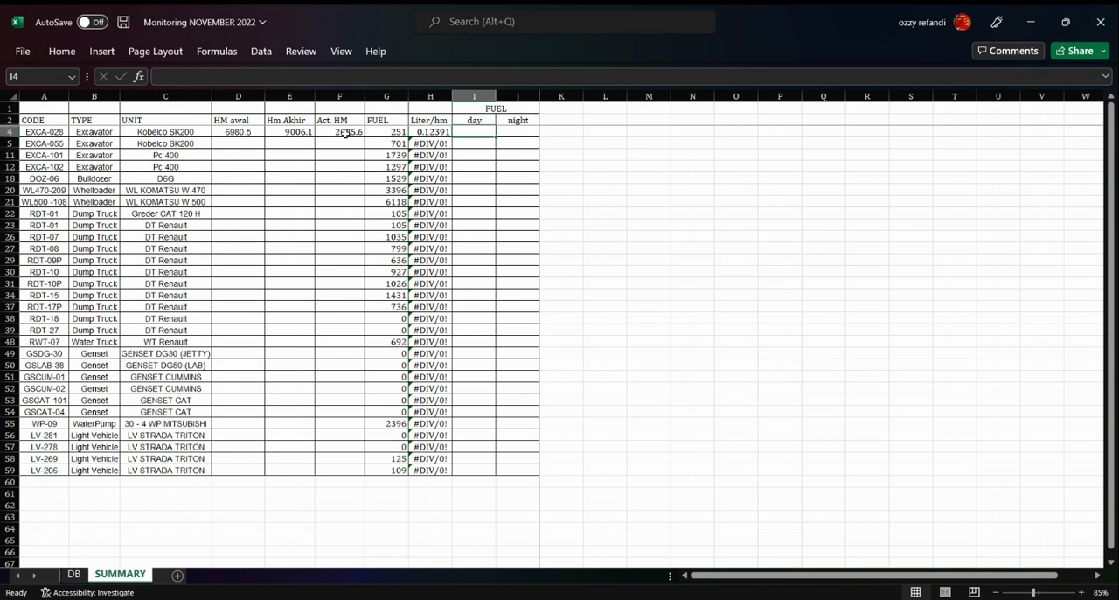
type("=")
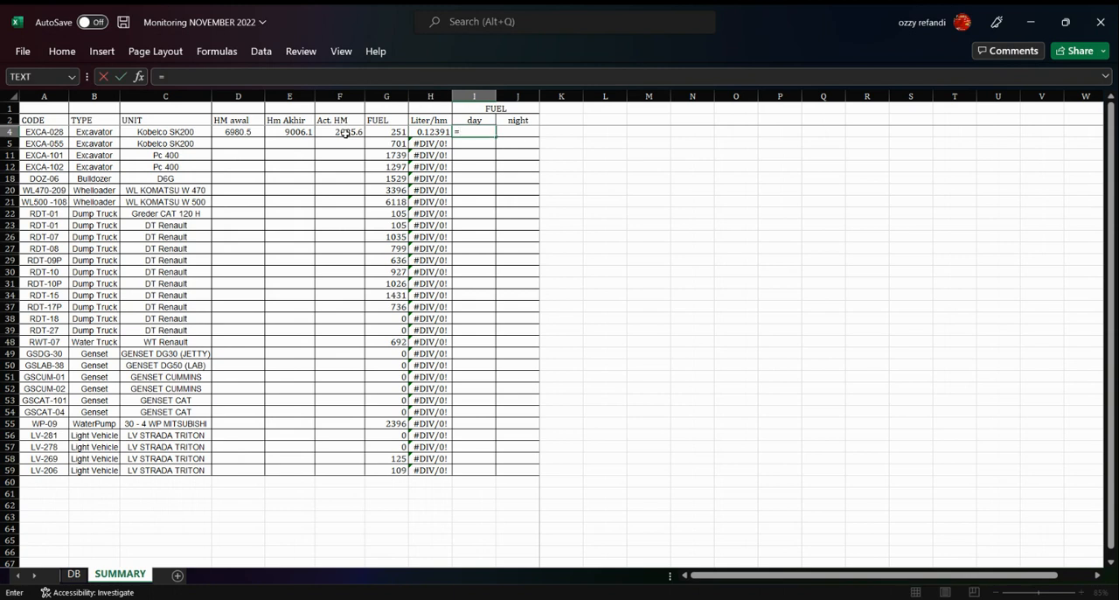
type("sumifs(")
left_click(75, 576)
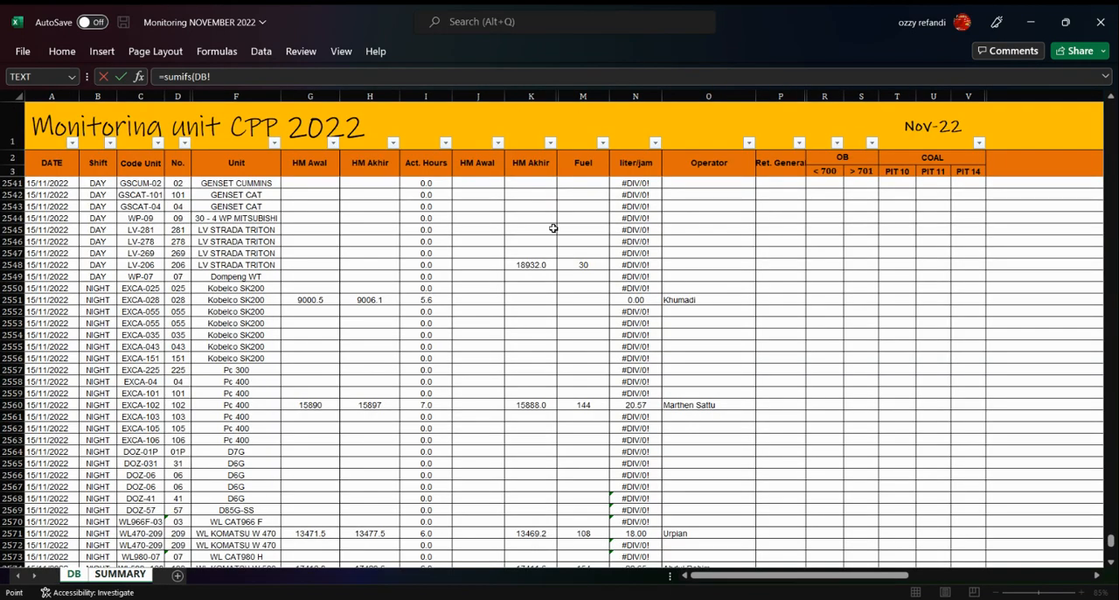
left_click(580, 96)
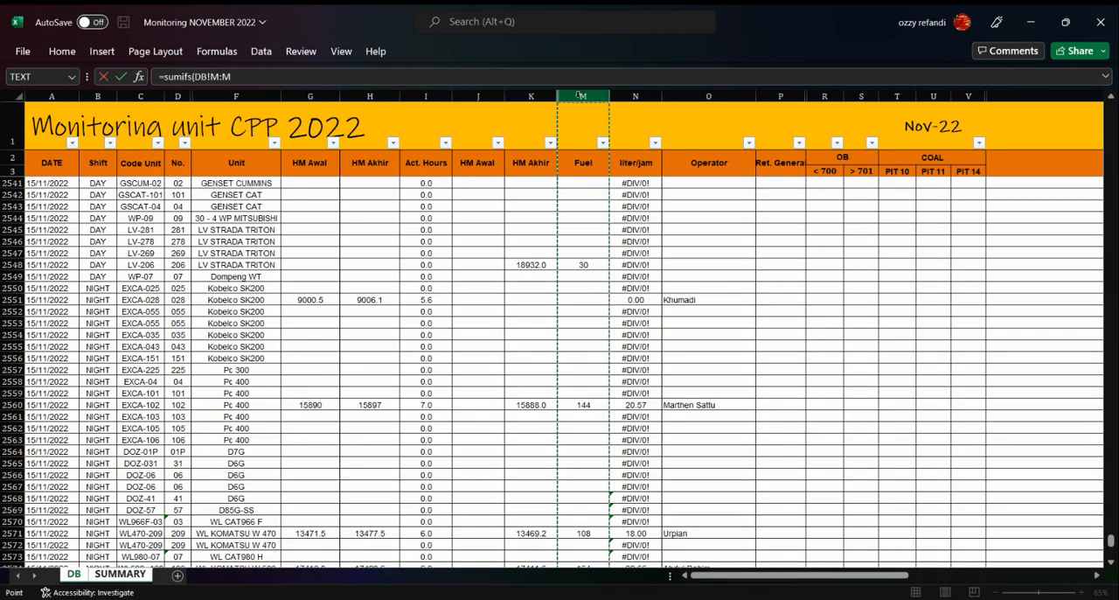
type(",")
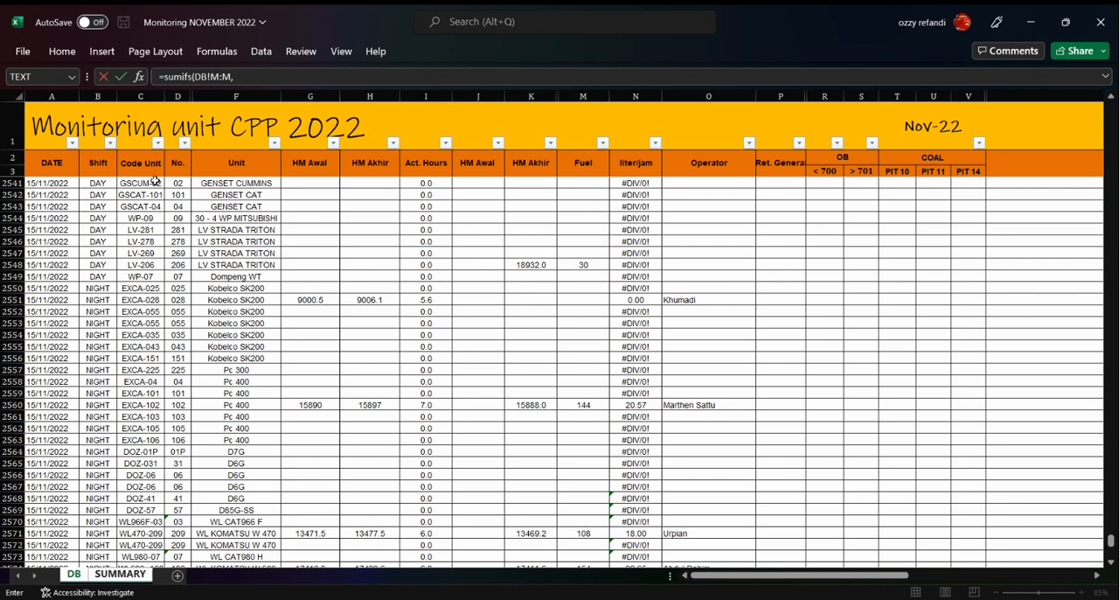
Add the unit code condition to the SUMIFS formula, using criteria range DB!C:C and criterion SUMMARY!A4
left_click(144, 96)
type(",")
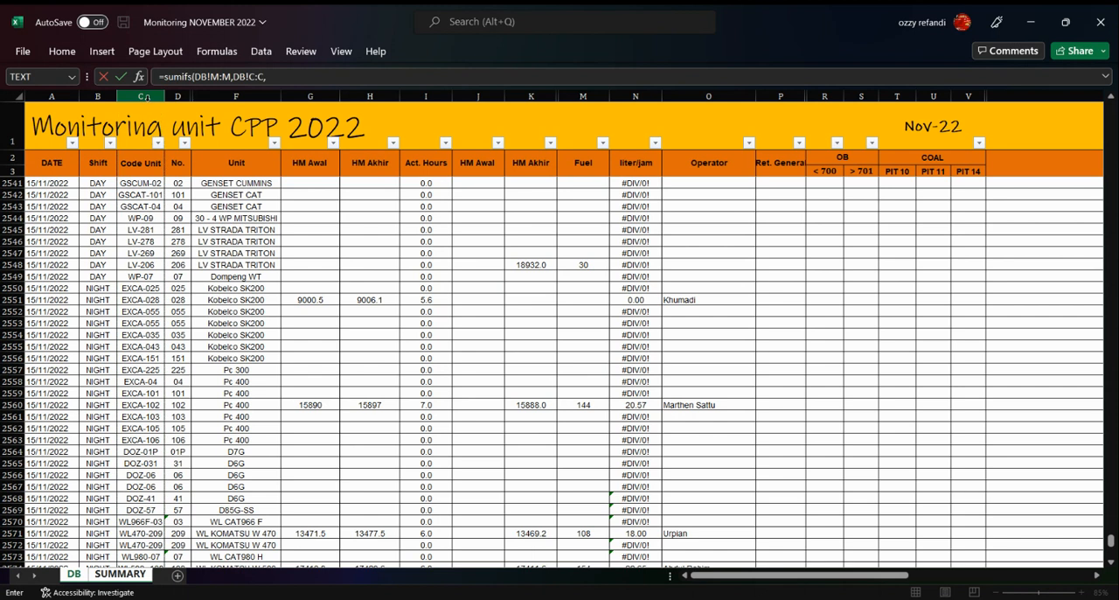
left_click(77, 576)
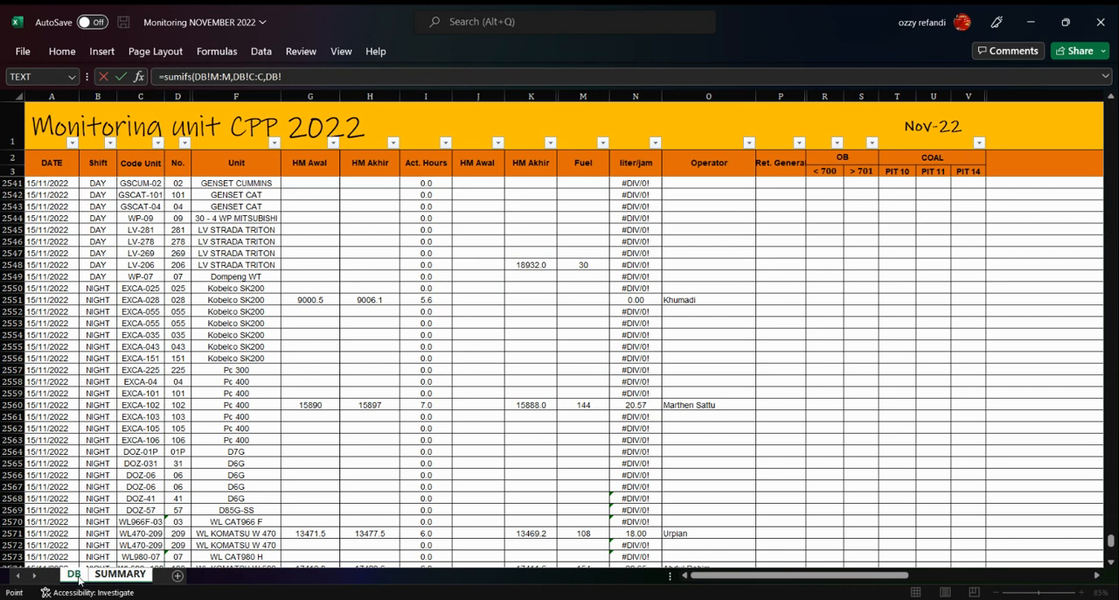
left_click(119, 574)
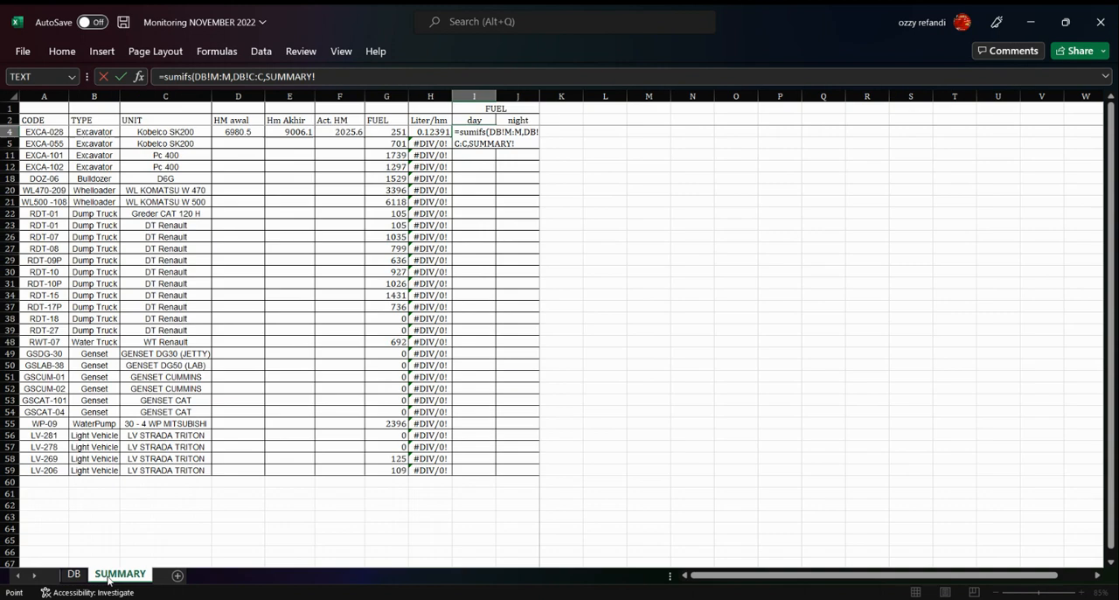
left_click(45, 132)
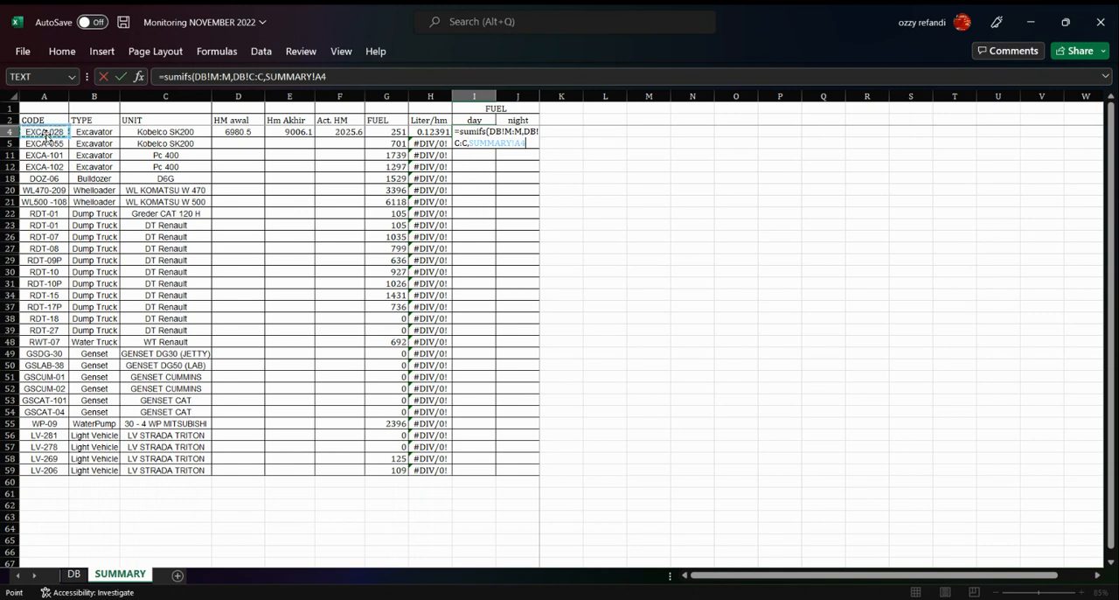
type(",")
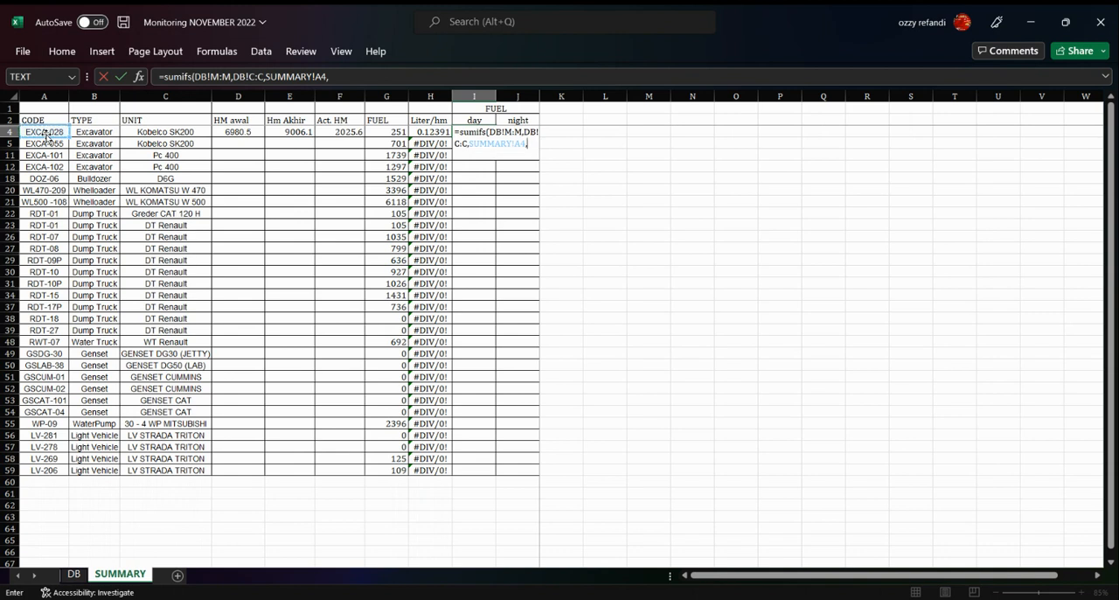
Complete the day fuel SUMIFS in I4 with a shift condition, using criteria range DB!B:B and criterion SUMMARY!I2
left_click(74, 575)
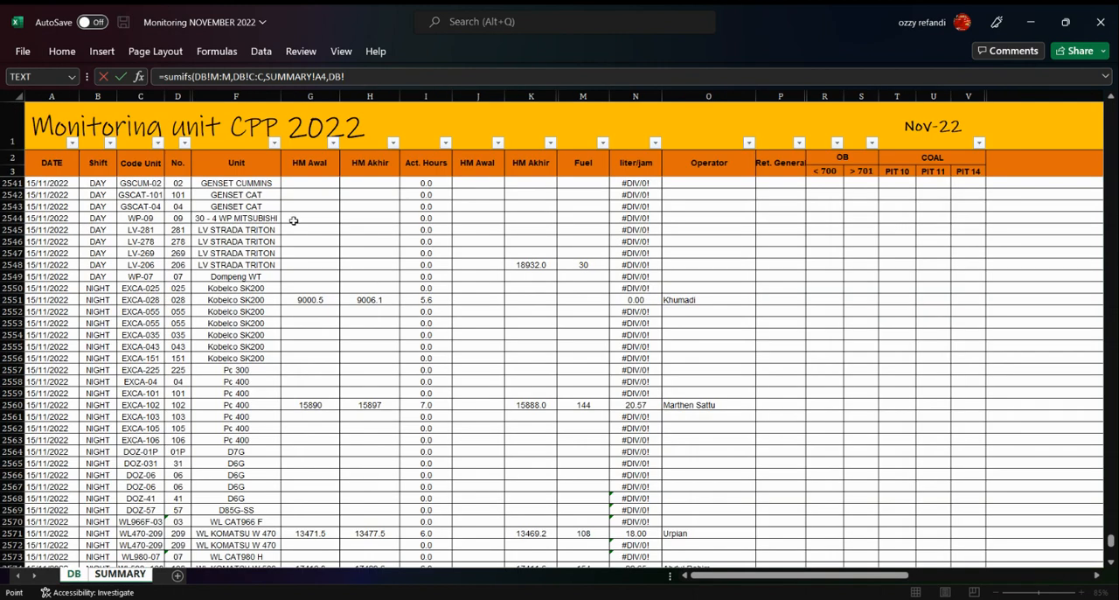
left_click(91, 94)
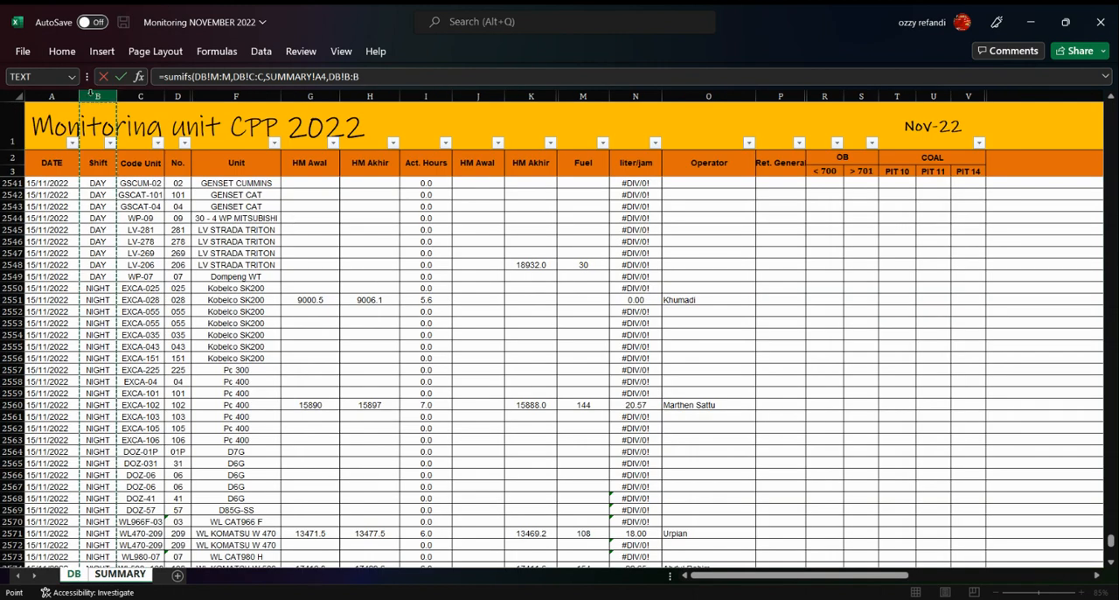
type(",")
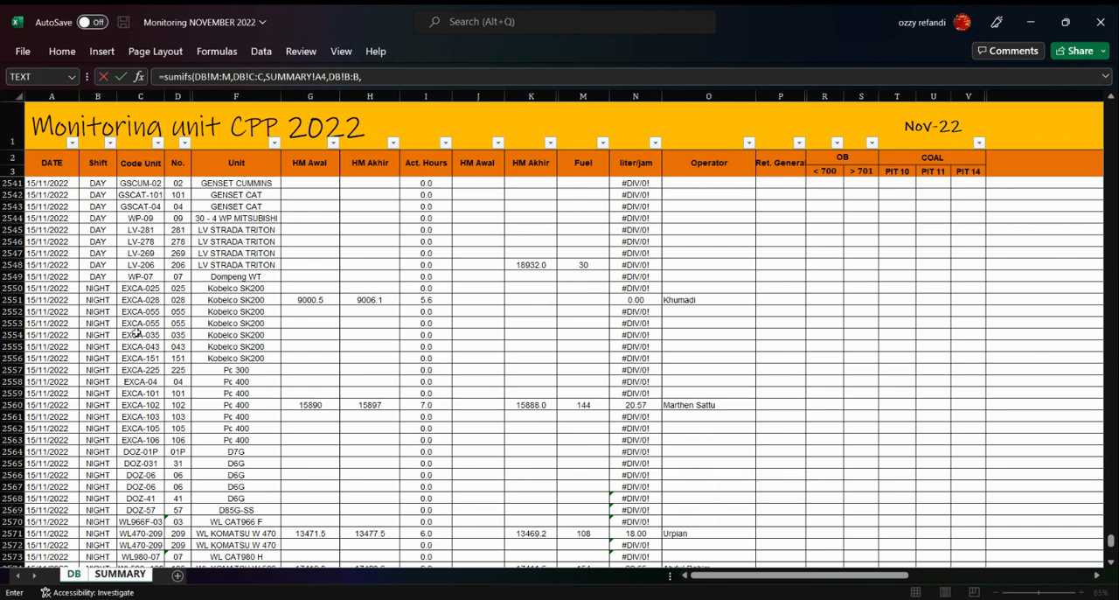
left_click(108, 577)
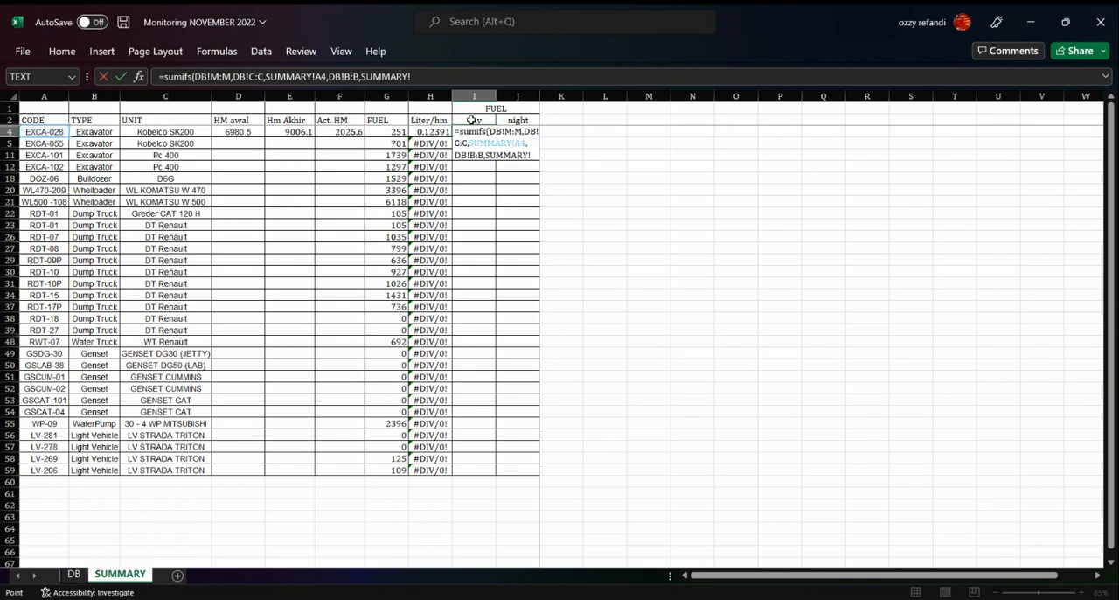
left_click(470, 119)
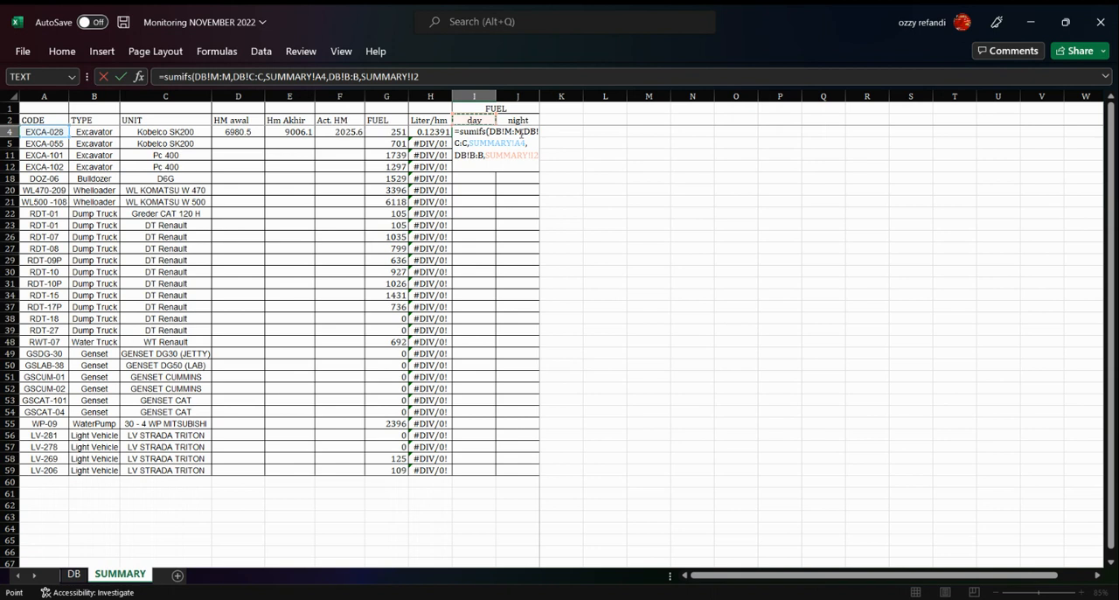
key("Return")
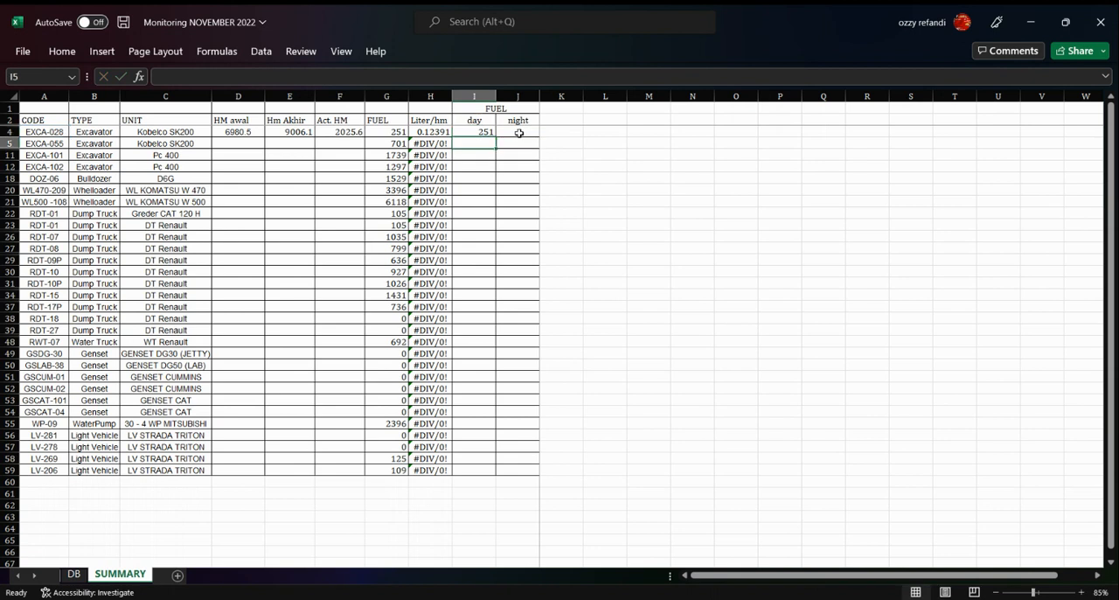
Lock the row of the shift criterion in the I4 formula so it reads SUMMARY!I$2
left_click(489, 132)
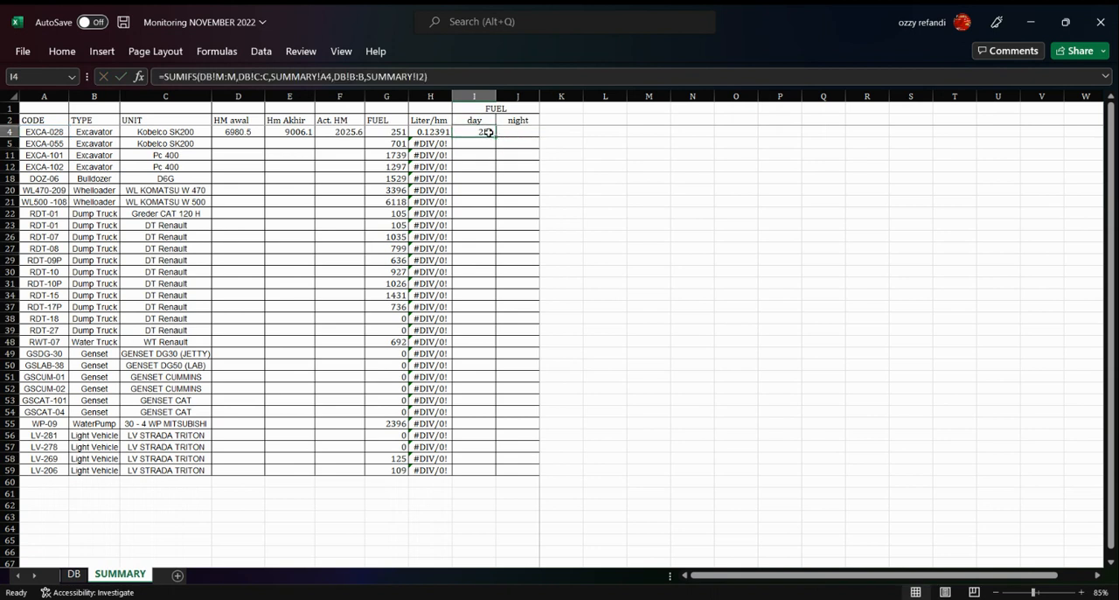
left_click(419, 76)
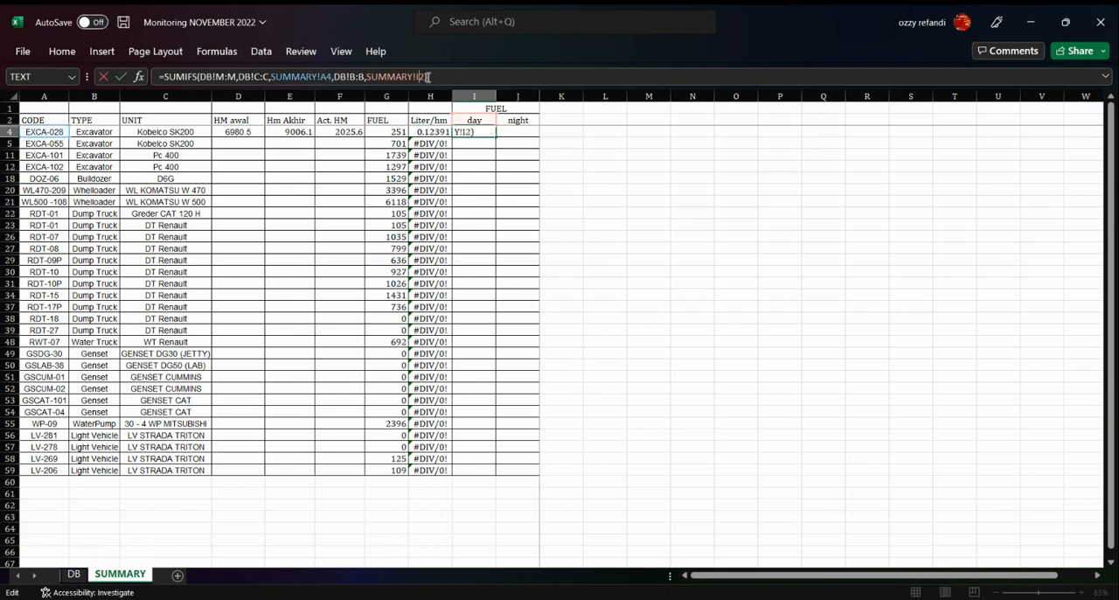
type("$")
key("Return")
Copy the day fuel formula from I4 to I5
key("Up")
key("ctrl+c")
key("Down")
key("Return")
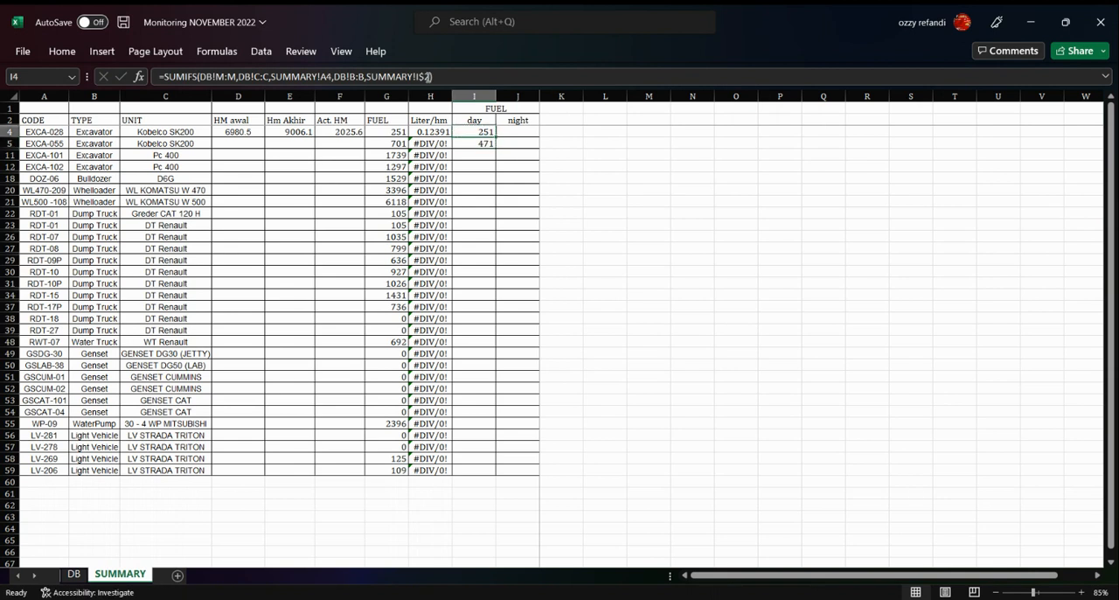
key("Up")
key("Down")
key("Up")
left_click(508, 132)
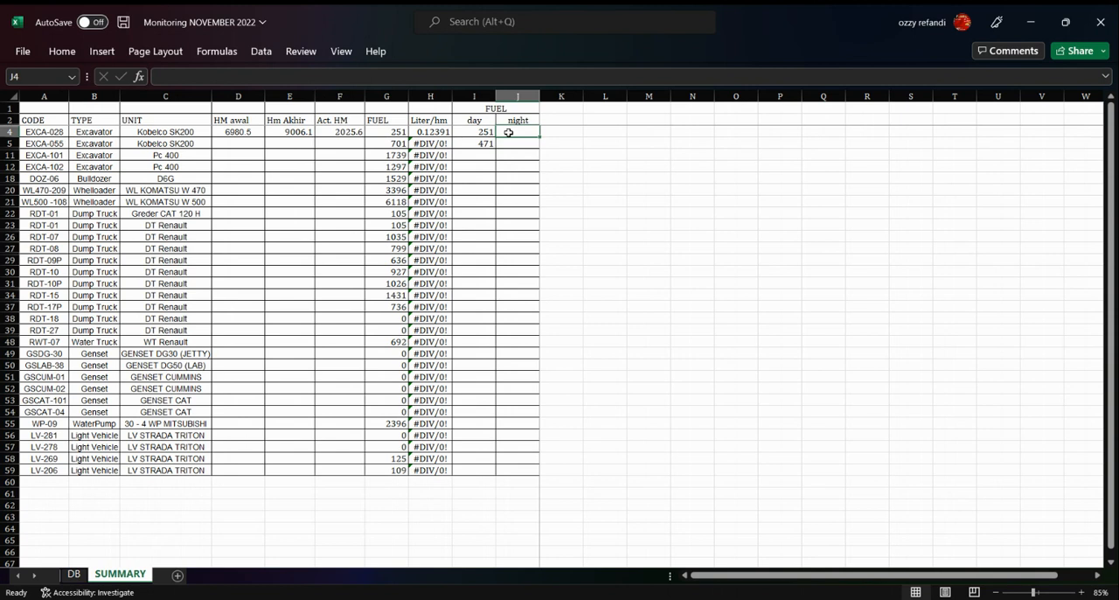
type("=sumi")
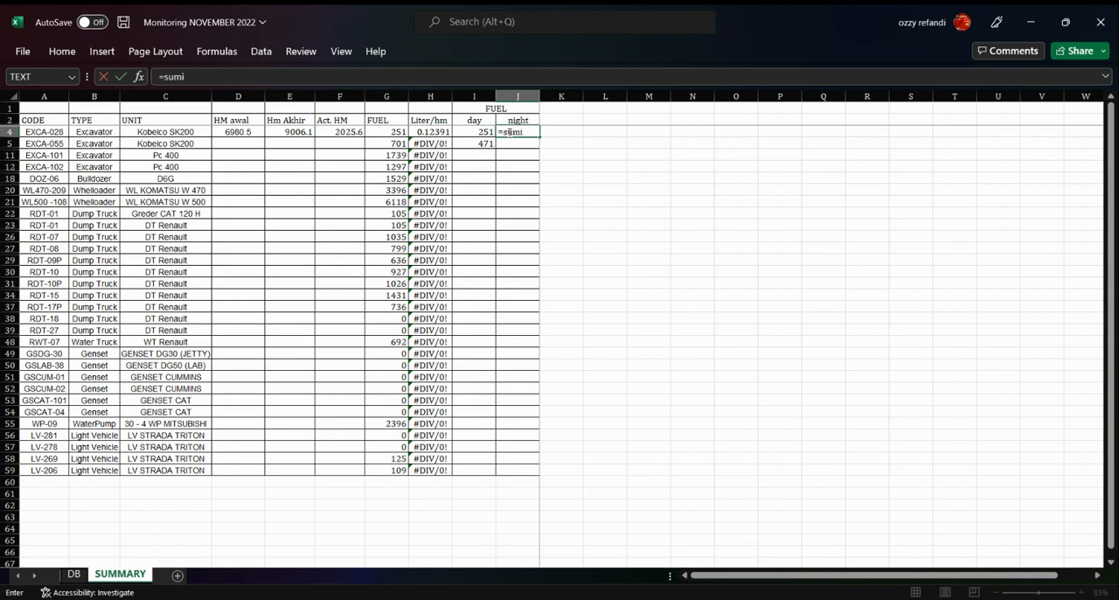
type("fs")
key("BackSpace")
key("BackSpace")
key("BackSpace")
key("BackSpace")
key("BackSpace")
key("BackSpace")
key("BackSpace")
key("Escape")
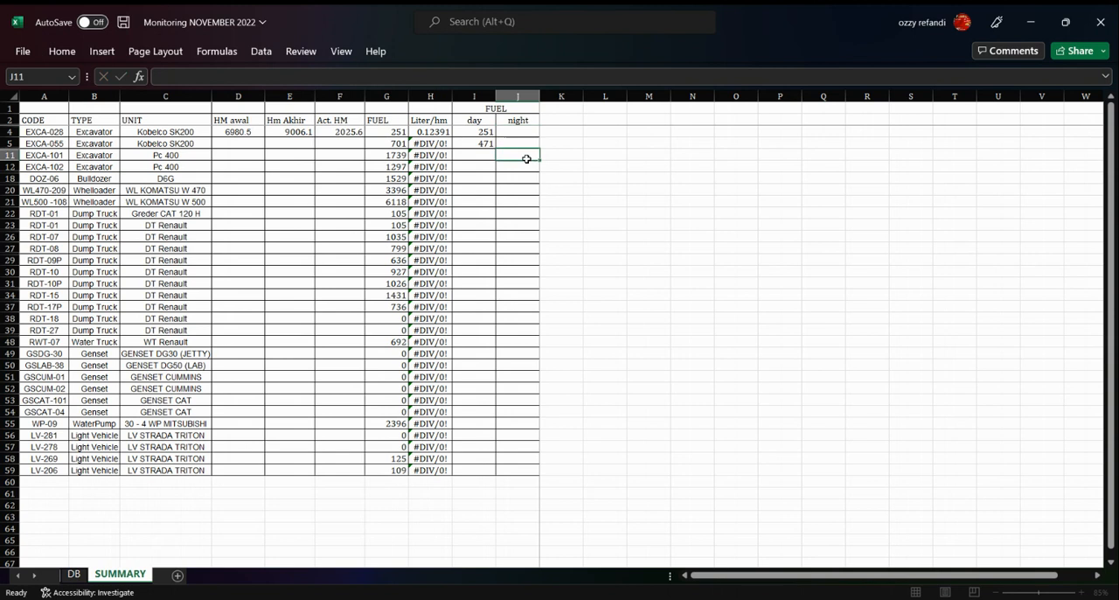
Copy the text of the day fuel formula in I4 into the night fuel cell J4
double_click(486, 132)
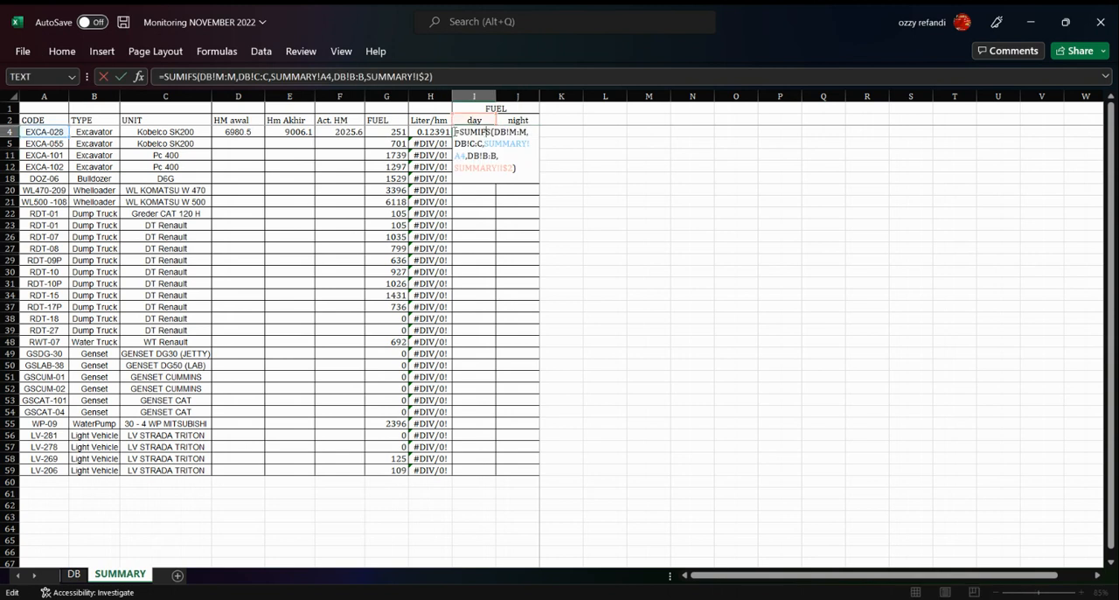
left_click_drag(454, 131, 530, 179)
key("ctrl+c")
key("Escape")
double_click(518, 132)
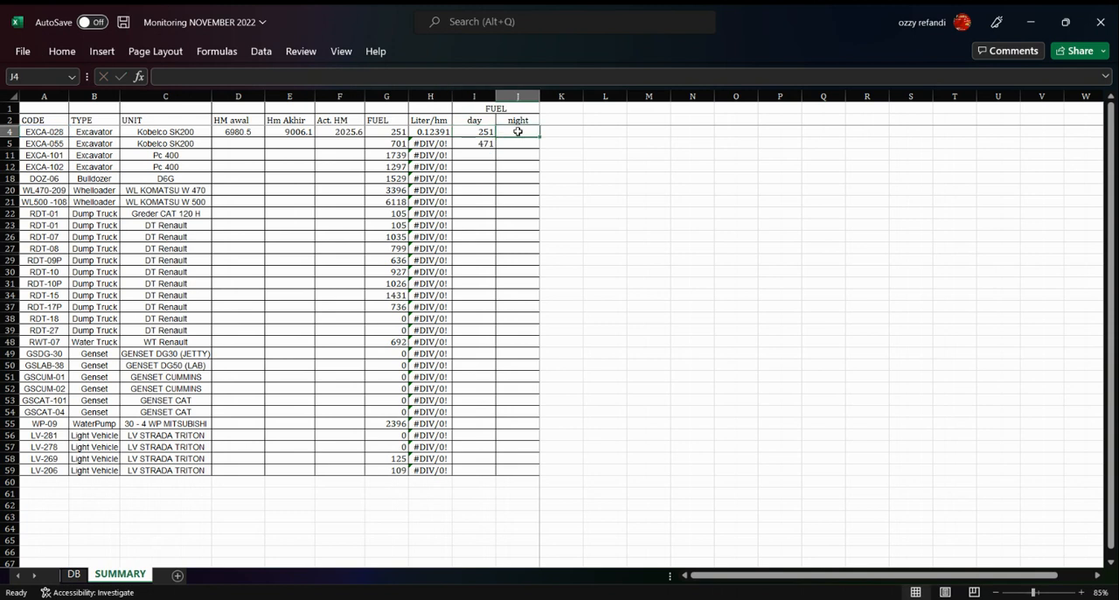
key("ctrl+v")
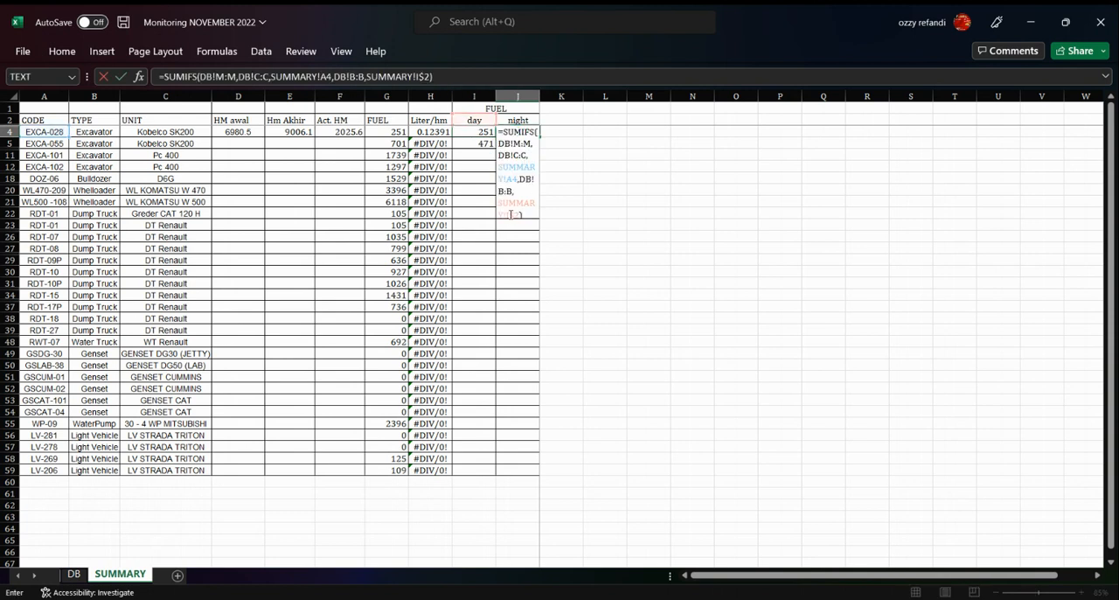
Change the shift criterion in the J4 formula to SUMMARY!J$2
left_click(512, 214)
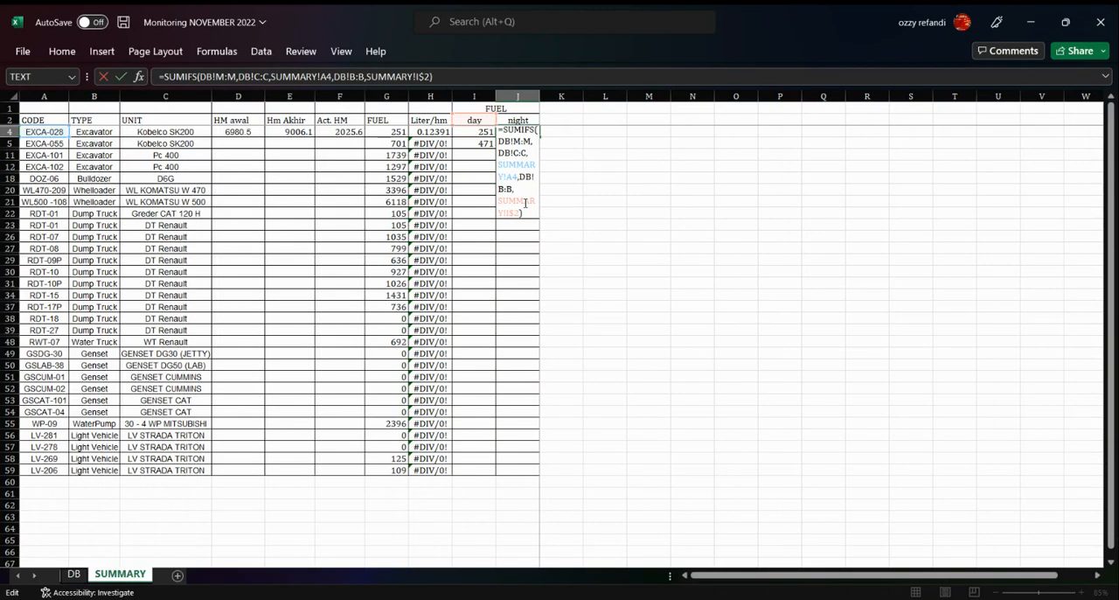
key("BackSpace")
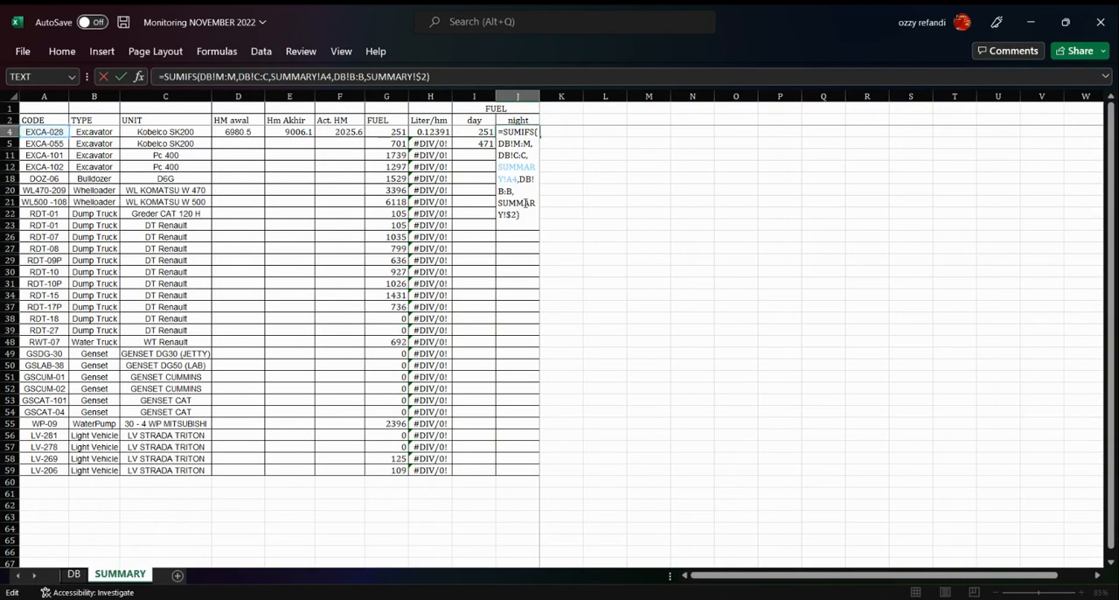
type("J")
key("ctrl+Return")
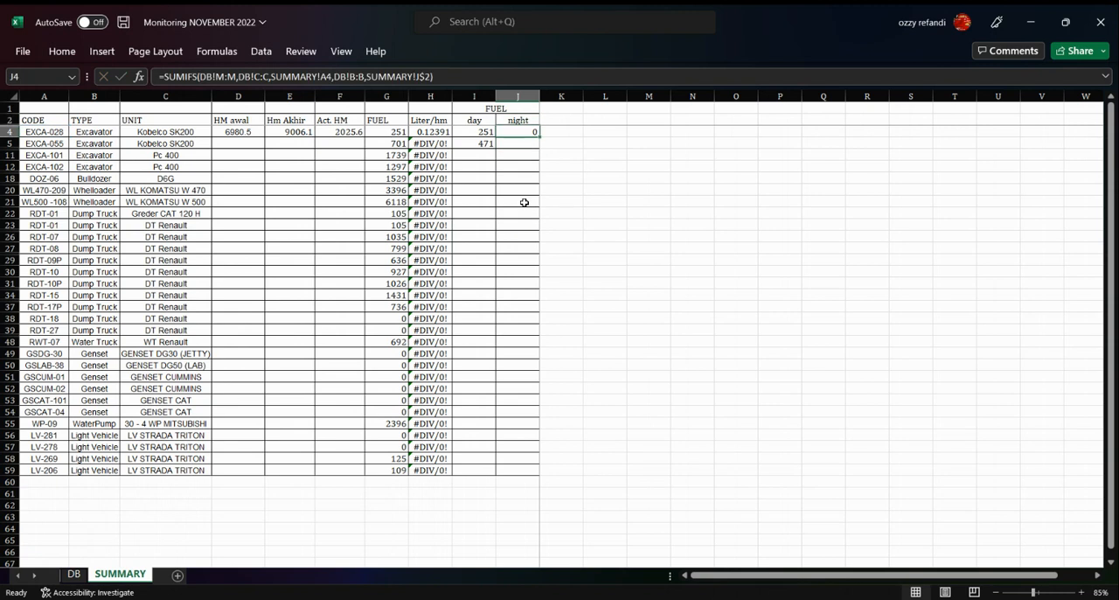
Copy the night fuel formula from J4 to J5 and check the formula in J4
key("ctrl+c")
key("Down")
key("Return")
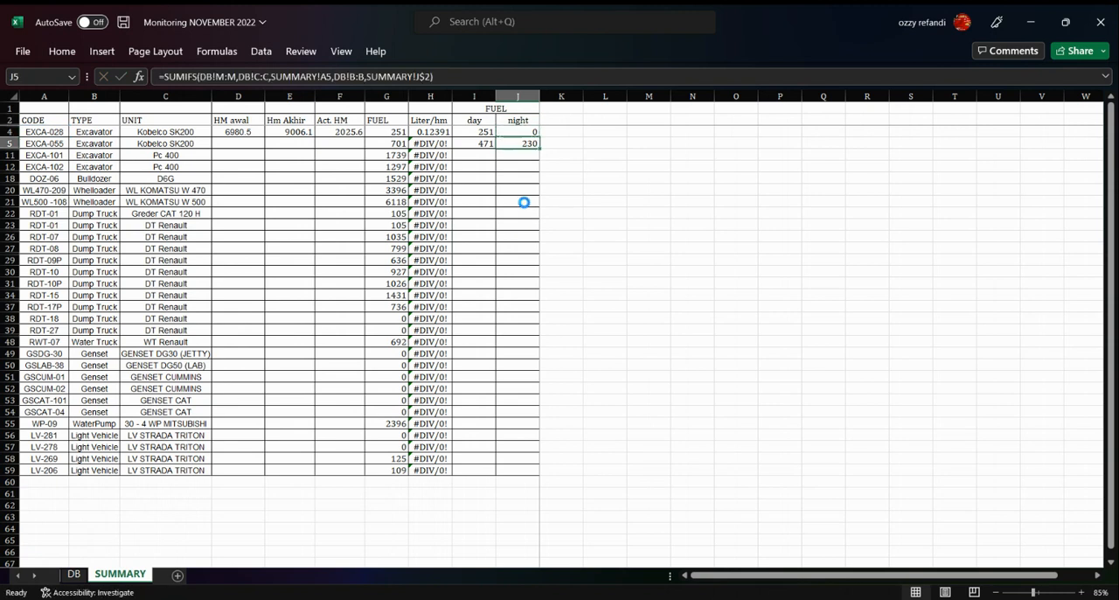
double_click(523, 131)
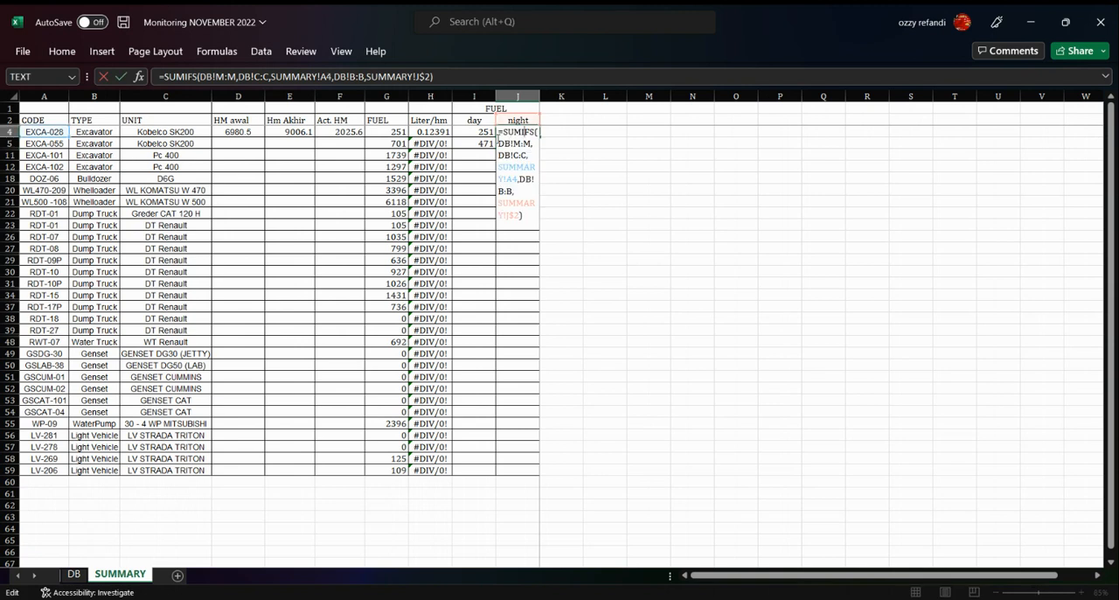
key("Escape")
left_click(490, 142)
Copy the formulas in D4:J4 down through row 59 for all listed units
left_click(238, 131)
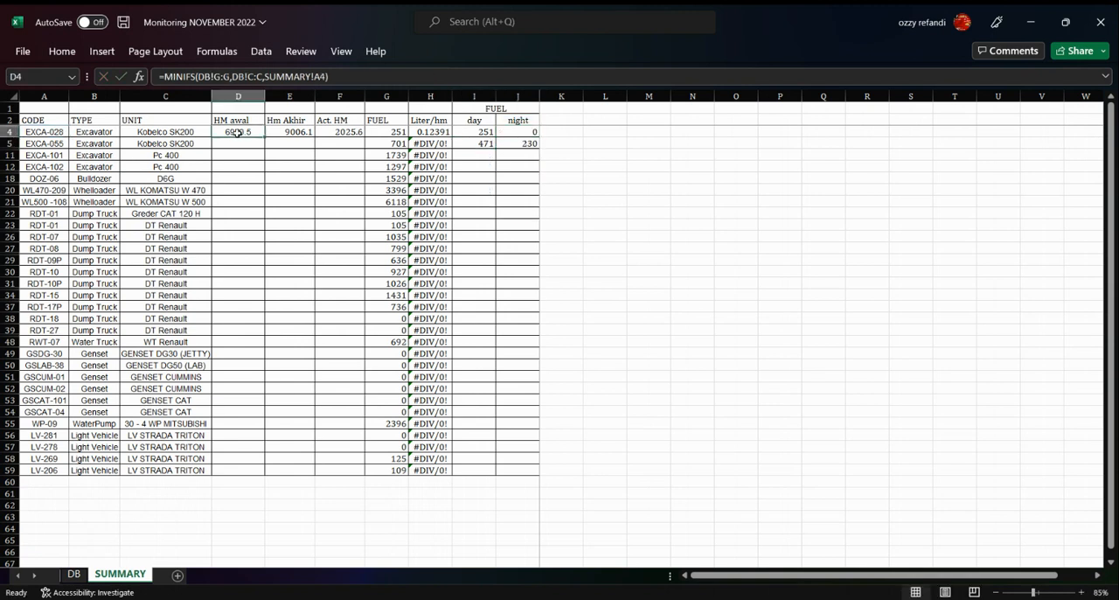
key("shift+Right")
key("shift+Right")
key("shift+Right")
key("shift+Right")
key("shift+Right")
key("shift+Right")
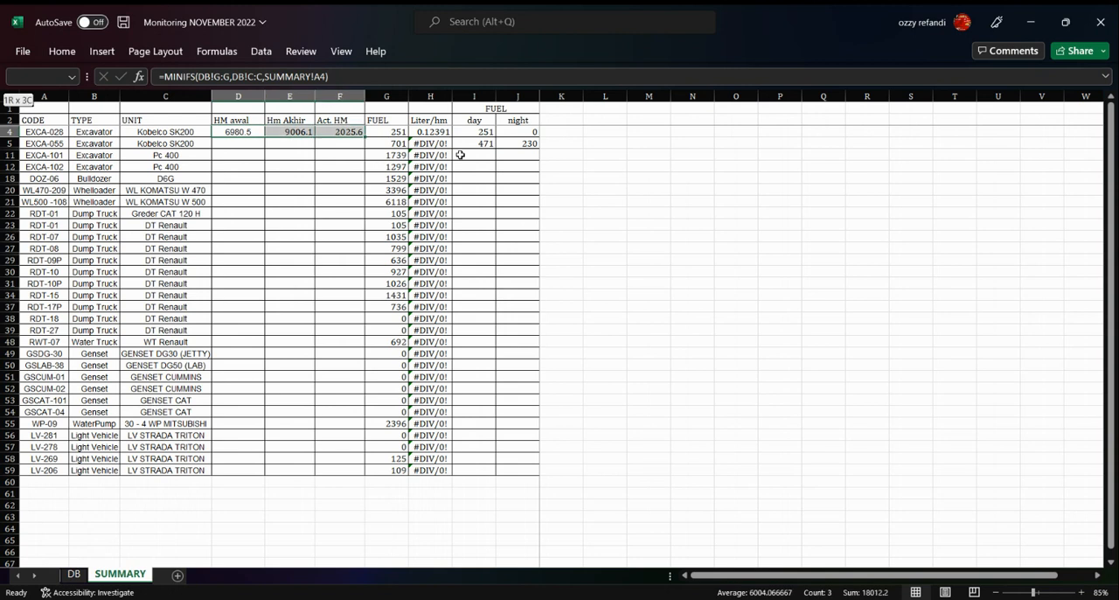
key("ctrl+c")
key("shift+Down")
key("shift+Down")
key("shift+Down")
key("shift+Down")
key("shift+Down")
key("shift+Down")
key("shift+Down")
key("shift+Down")
key("shift+Down")
key("shift+Down")
key("shift+Down")
key("shift+Down")
key("shift+Down")
key("shift+Down")
key("shift+Down")
key("shift+Down")
key("shift+Down")
key("shift+Down")
key("shift+Down")
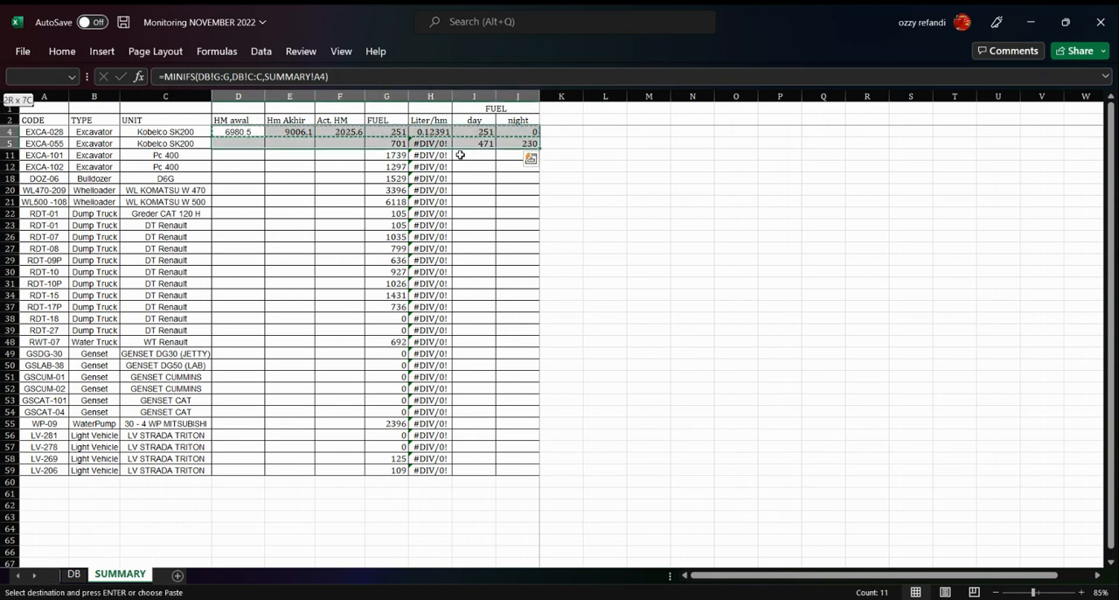
key("shift+Down")
key("shift+Down")
key("shift+Down")
key("shift+Down")
key("shift+Down")
key("shift+Down")
key("shift+Down")
key("shift+Down")
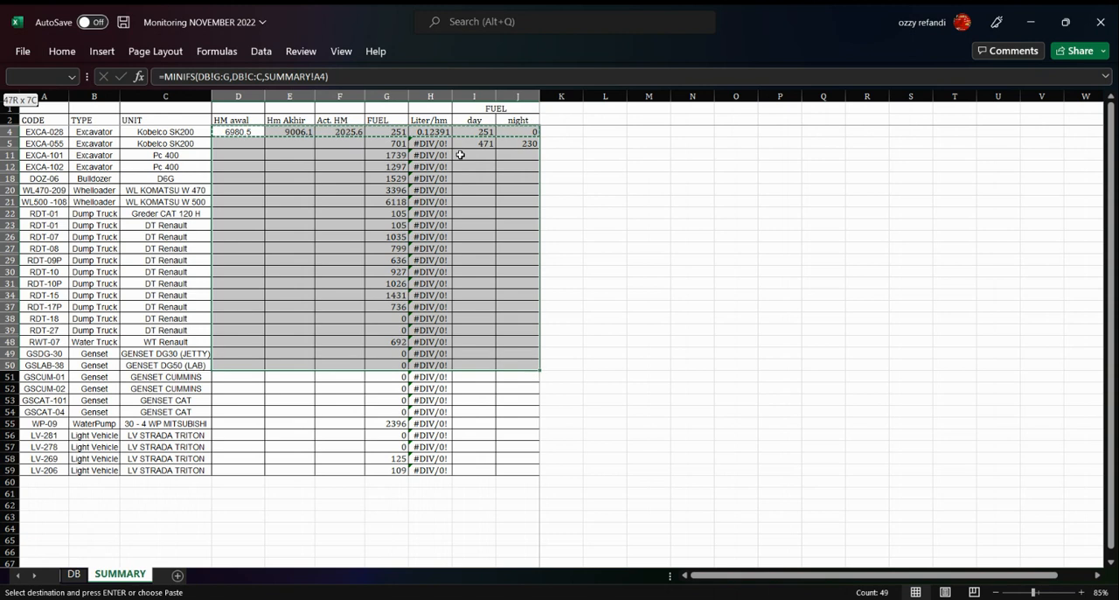
key("shift+Down")
key("shift+Down")
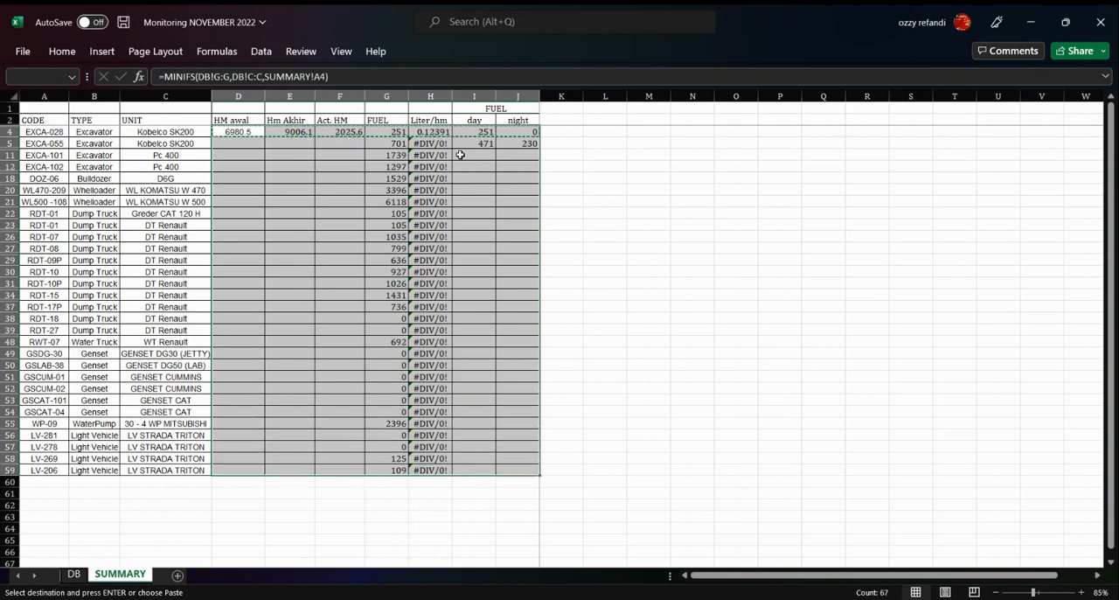
key("ctrl+v")
Format the Liter/hm column H as Number with one decimal place
key("Up")
key("Right")
key("Right")
key("Right")
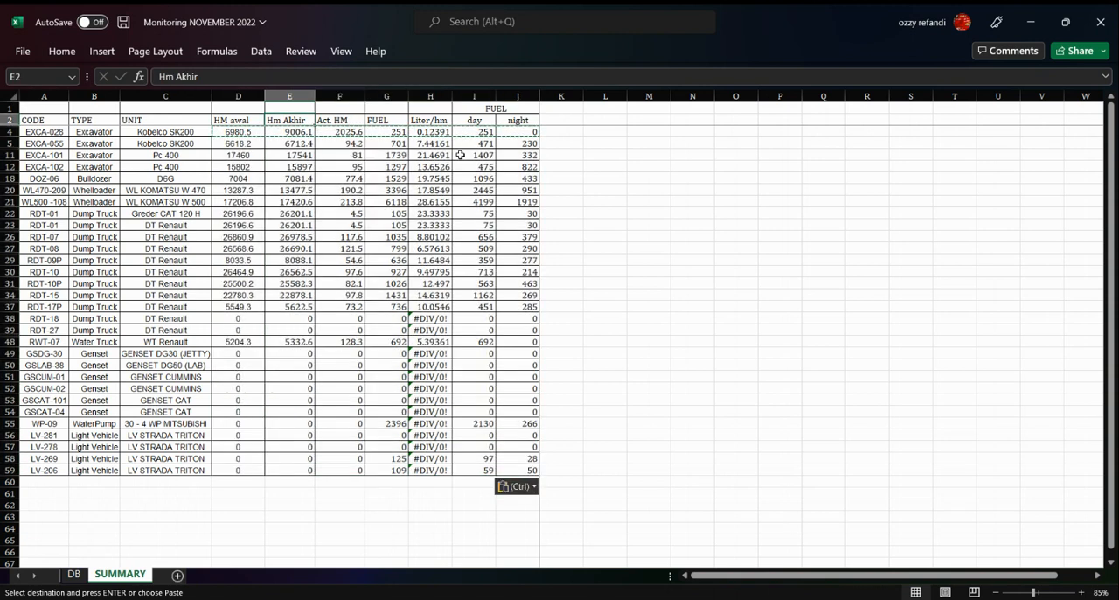
key("Right")
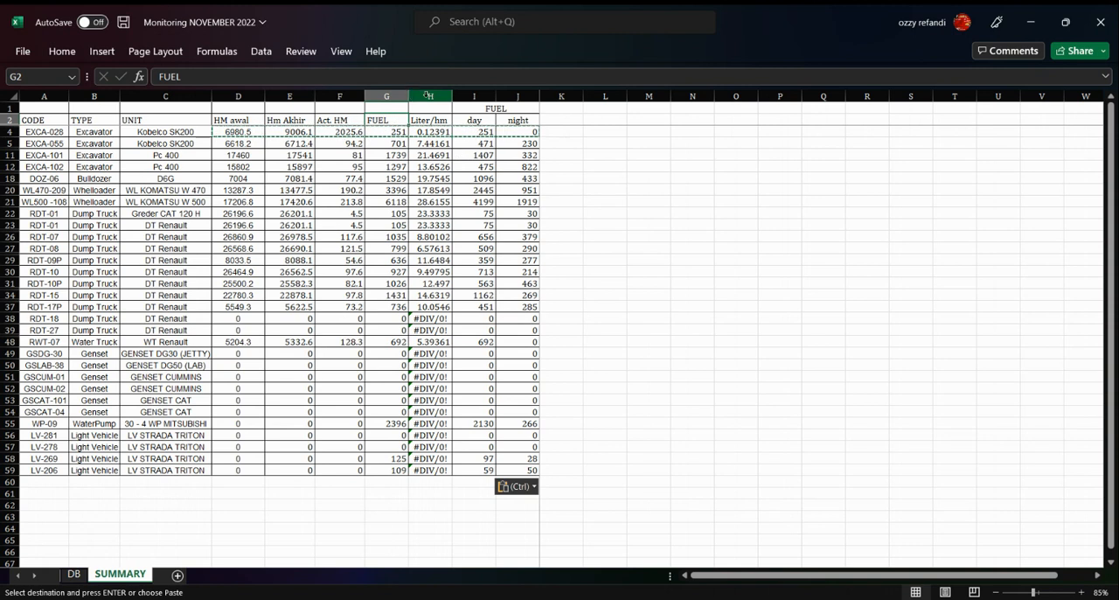
key("ctrl+space")
left_click(63, 50)
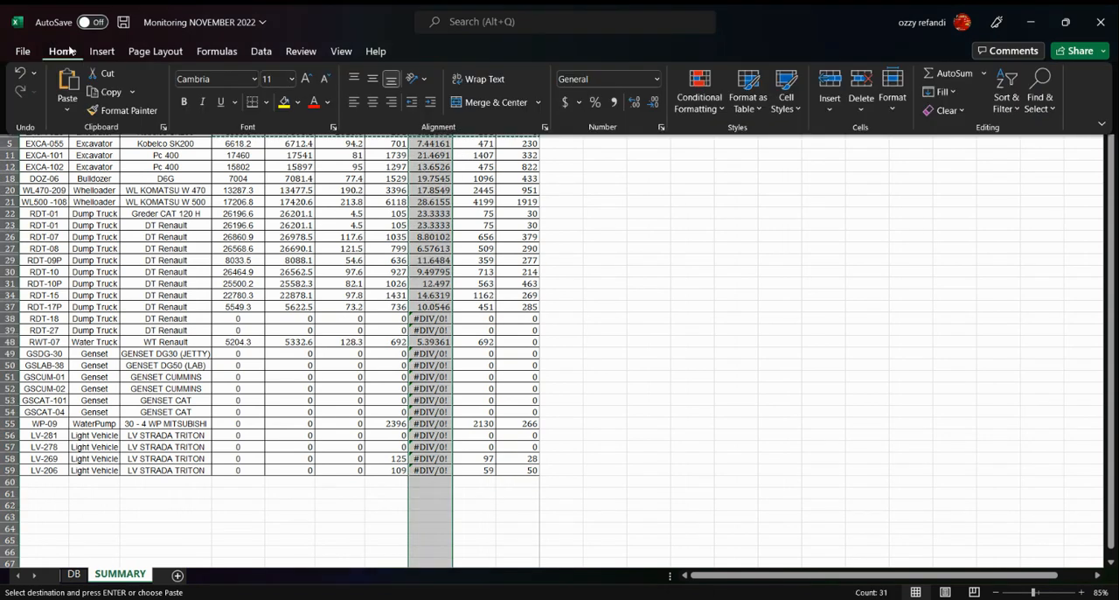
left_click(655, 81)
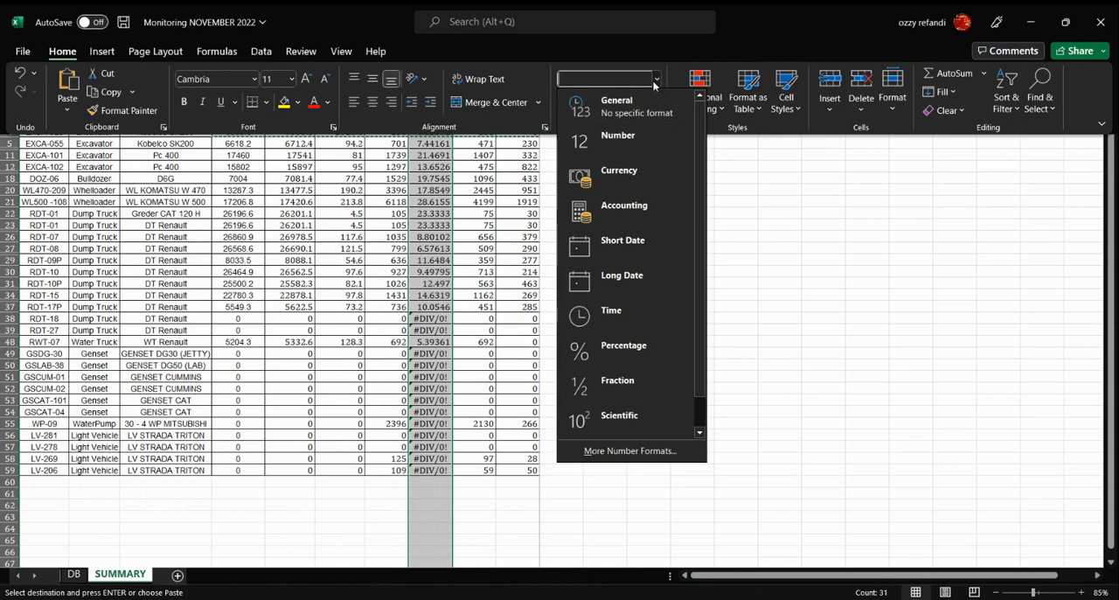
left_click(617, 137)
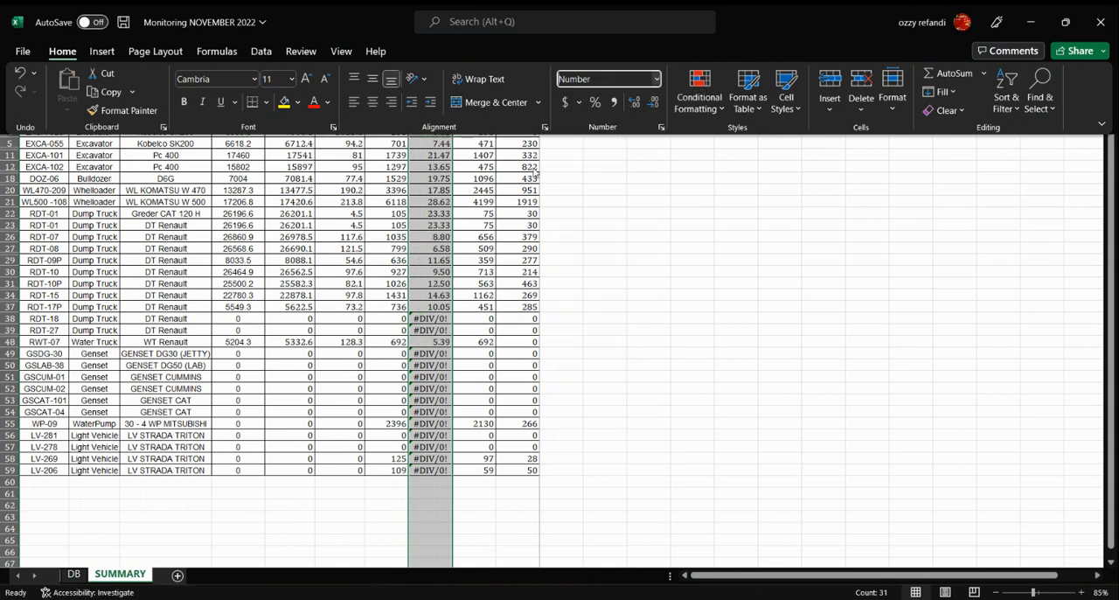
left_click(632, 103)
left_click(651, 105)
left_click(651, 105)
left_click(569, 184)
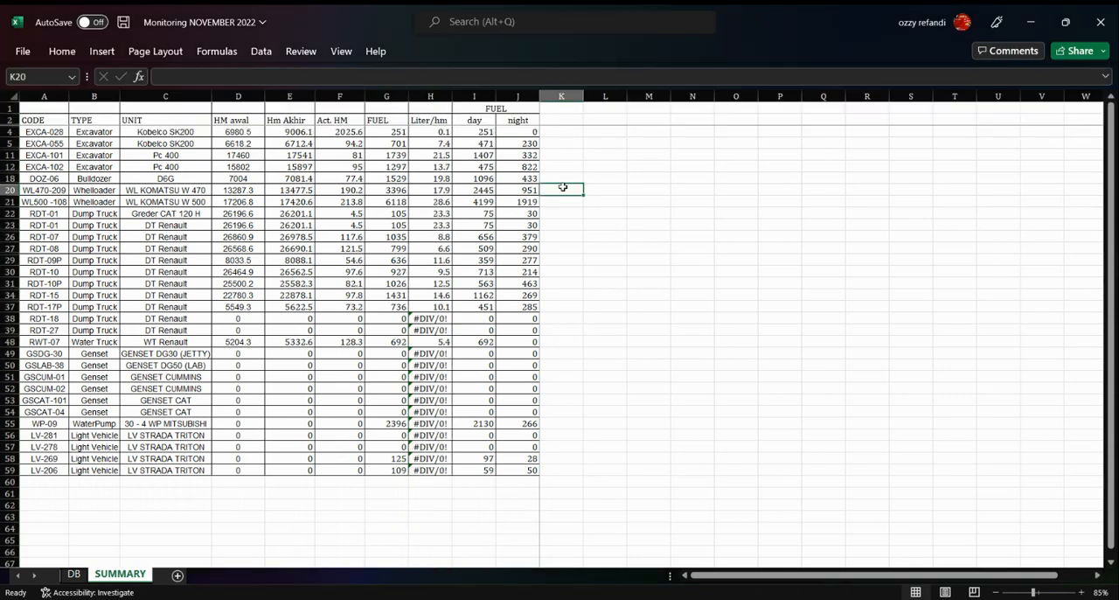
Wrap the Liter/hm formula in H4 in an error check, making it =IFERROR(G4/F4,"")
left_click(438, 129)
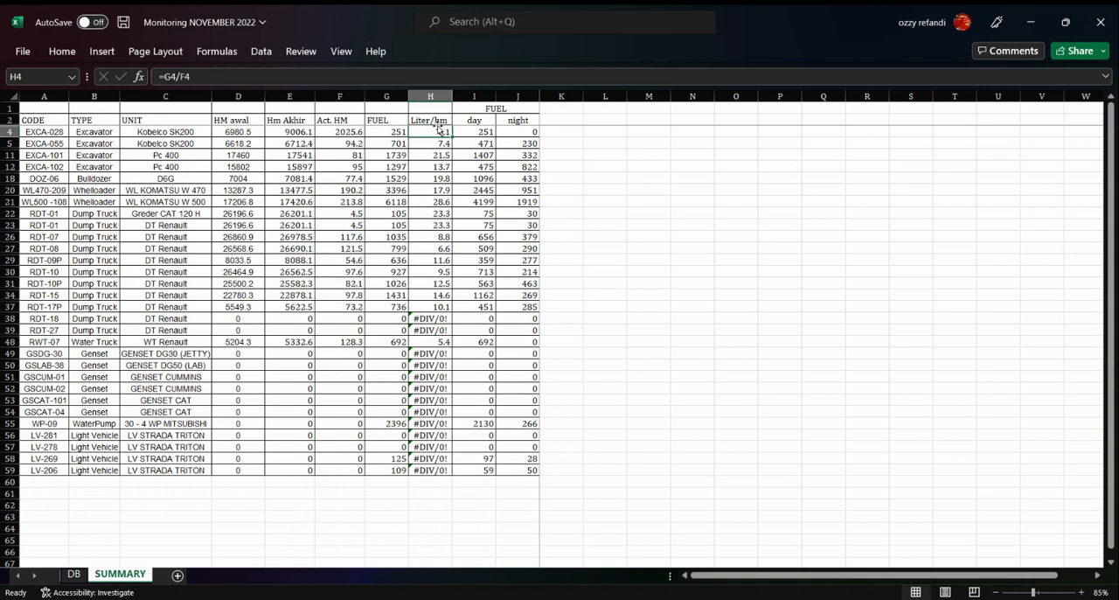
double_click(436, 131)
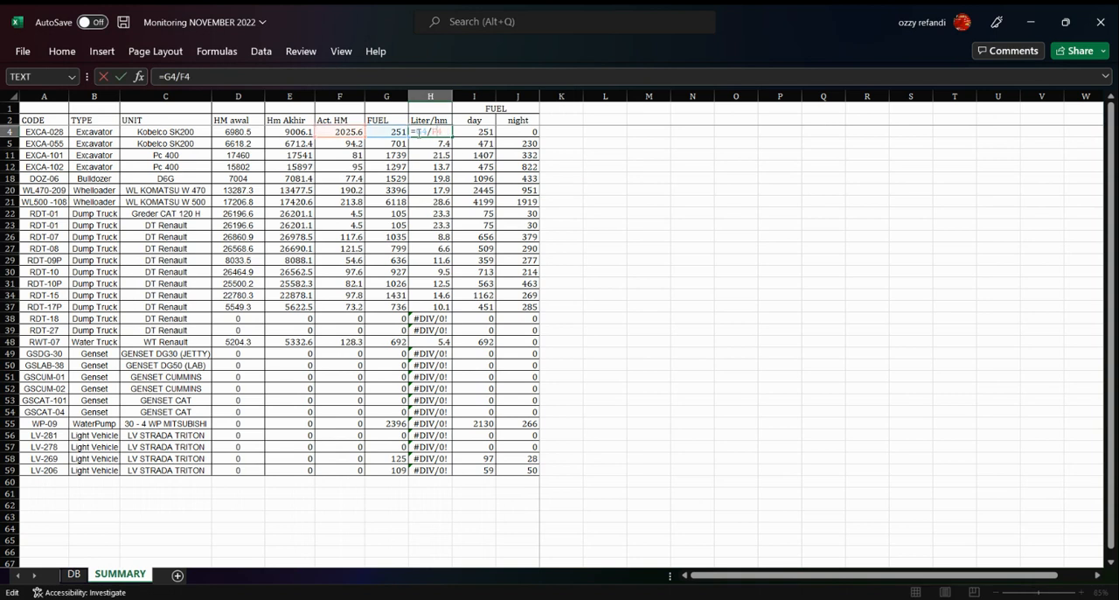
left_click_drag(418, 132, 425, 131)
type("if")
key("Tab")
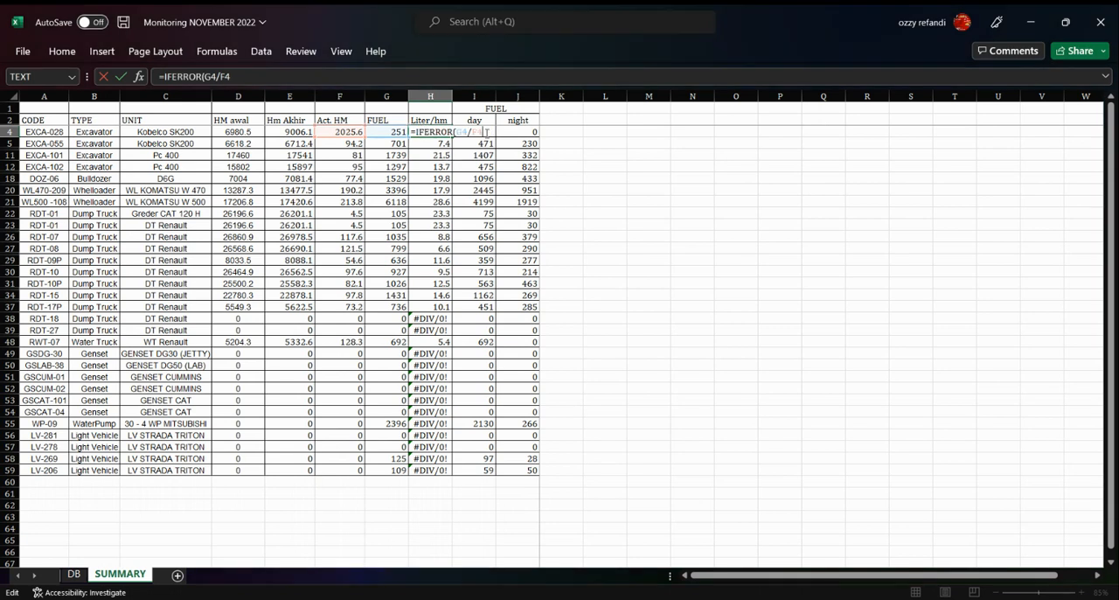
type(",\"\")")
key("Return")
Copy the error-checked Liter/hm formula from H4 down the column through row 59
key("Up")
key("ctrl+c")
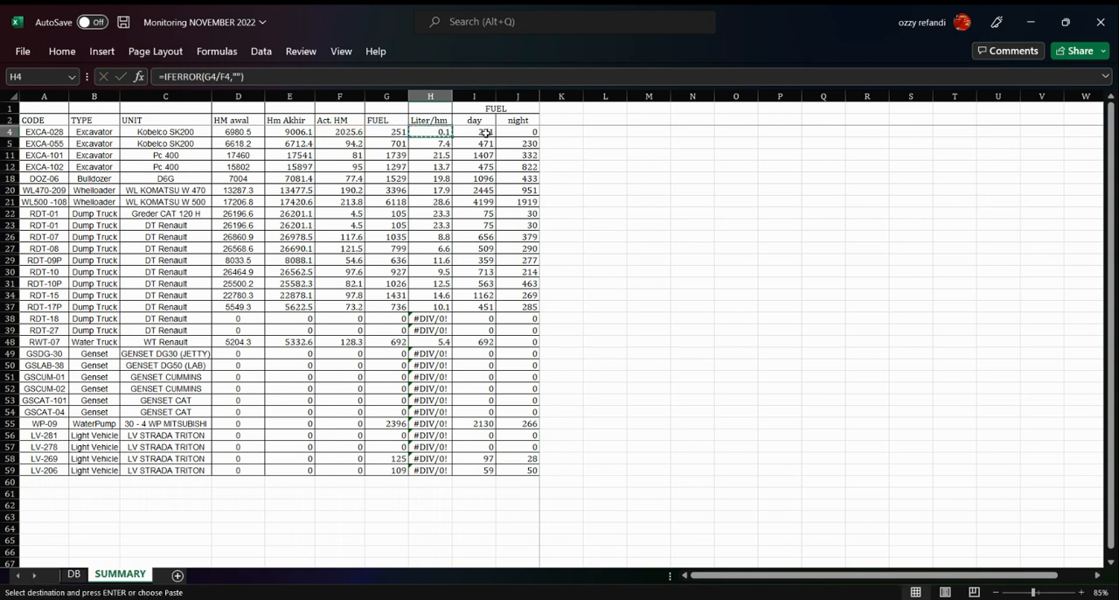
key("Down")
key("ctrl+shift+Down")
key("ctrl+v")
key("Up")
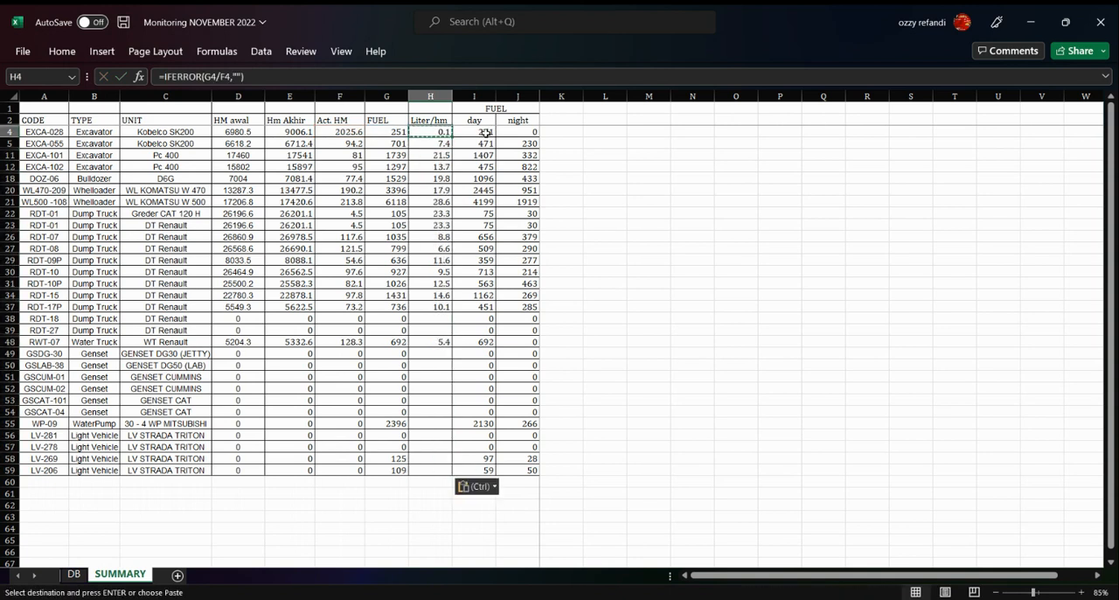
Review the Liter/hm results and the neighbouring hour meter and fuel cells in the lower unit rows
key("Down")
key("Down")
key("Down")
key("Down")
key("Down")
key("Down")
key("Down")
key("Down")
key("Down")
key("Down")
key("Down")
key("Down")
key("Down")
key("Down")
key("Down")
key("Down")
key("Down")
key("Down")
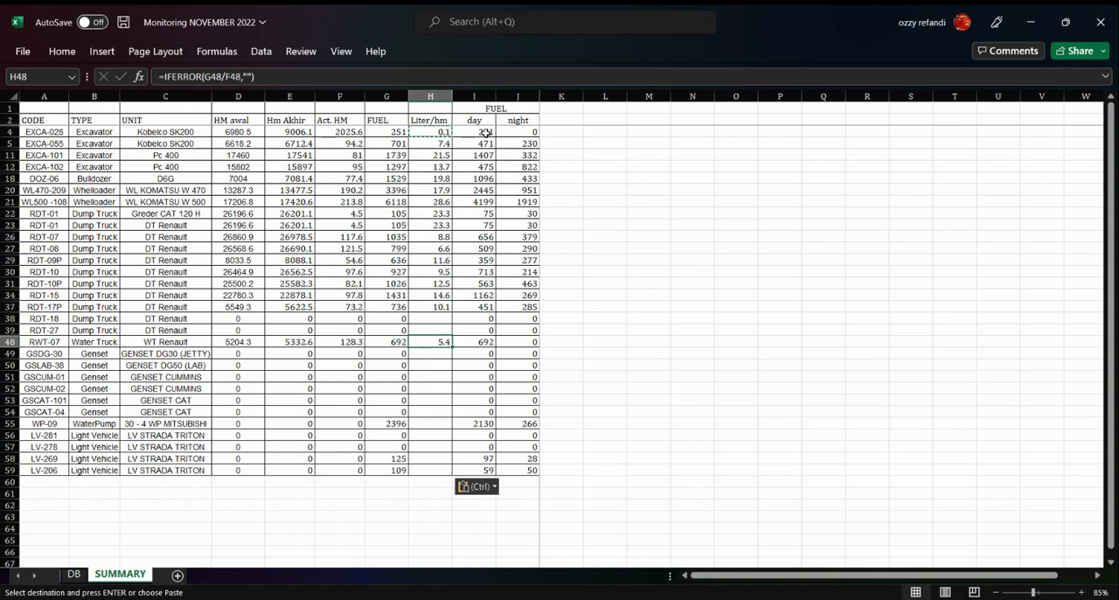
key("Down")
key("Down")
key("Down")
key("Right")
key("Right")
key("Left")
key("Left")
key("Left")
key("Left")
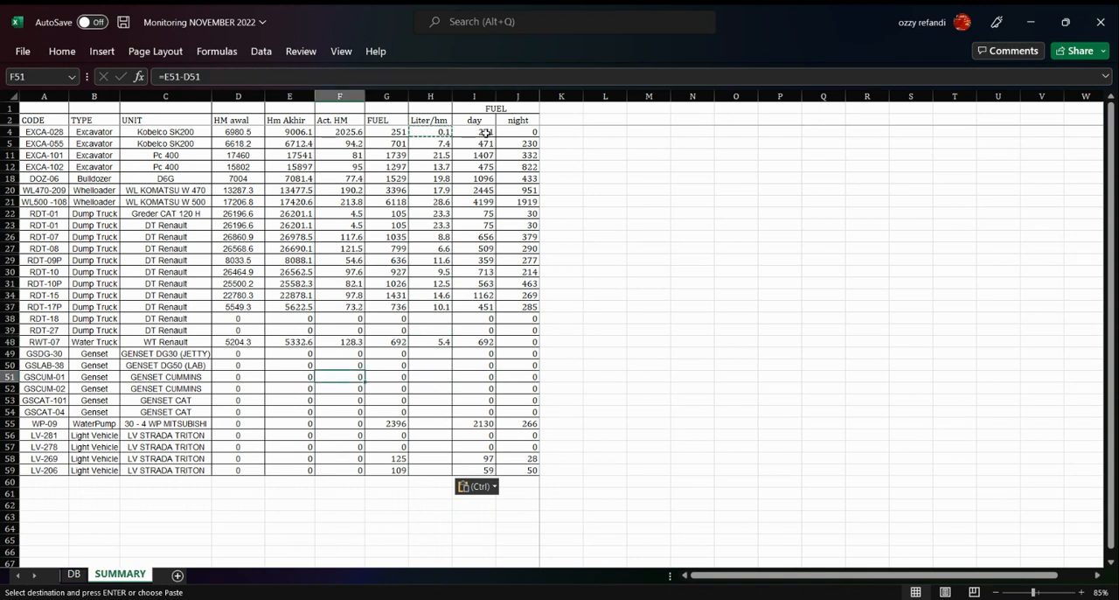
key("Left")
key("Left")
key("Up")
key("Up")
key("Right")
key("Right")
key("Up")
key("Up")
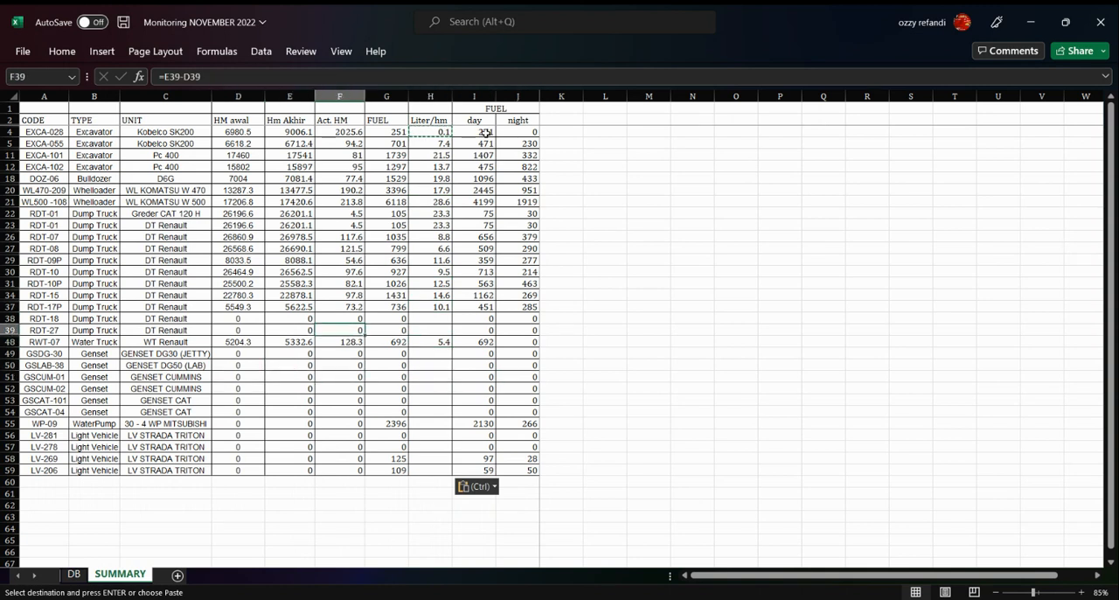
Save the November 2022 monitoring workbook and switch away from its window
key("ctrl+s")
key("Down")
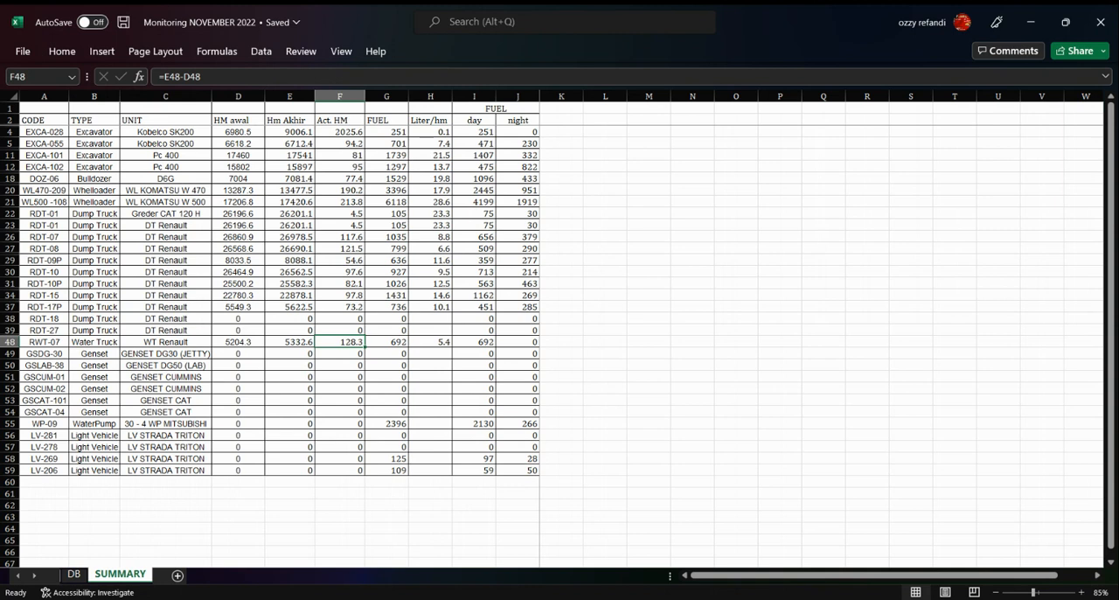
key("alt+Tab")
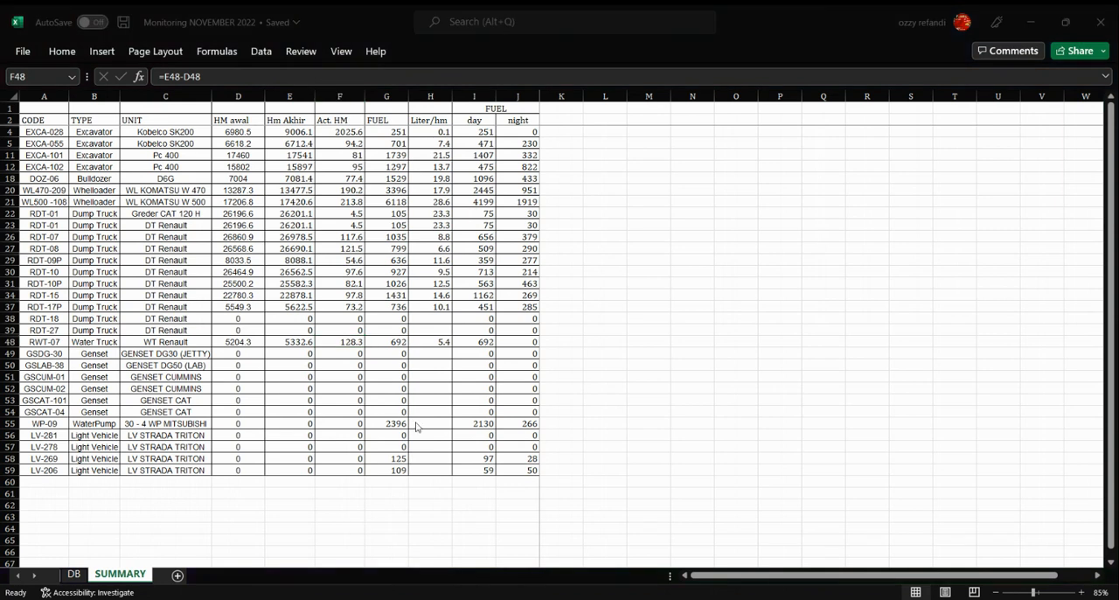